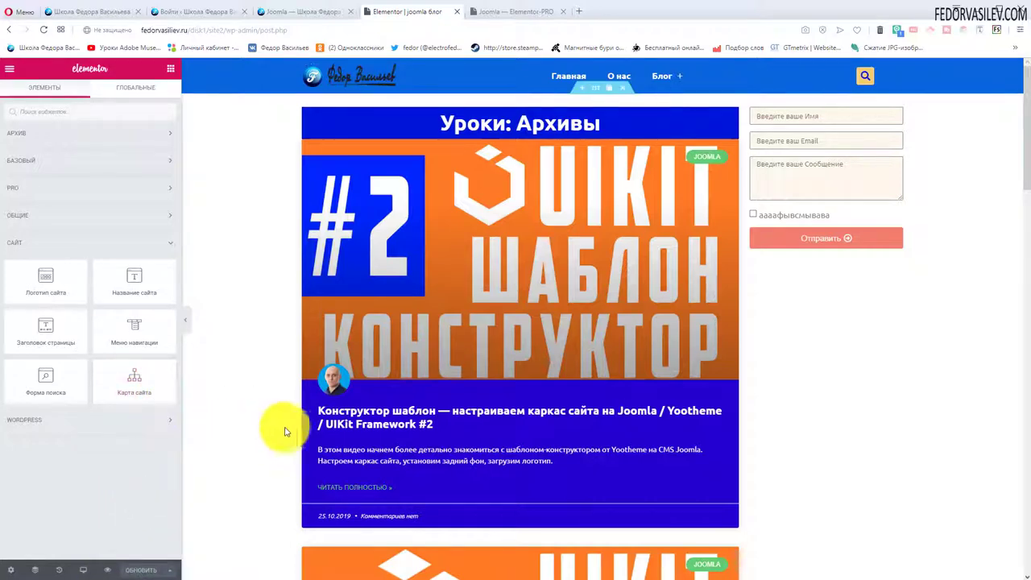
Step: Exit the template editor to the WordPress dashboard and start a new page from the pages list
{"action": "mouse_move", "coordinate": [692, 74]}
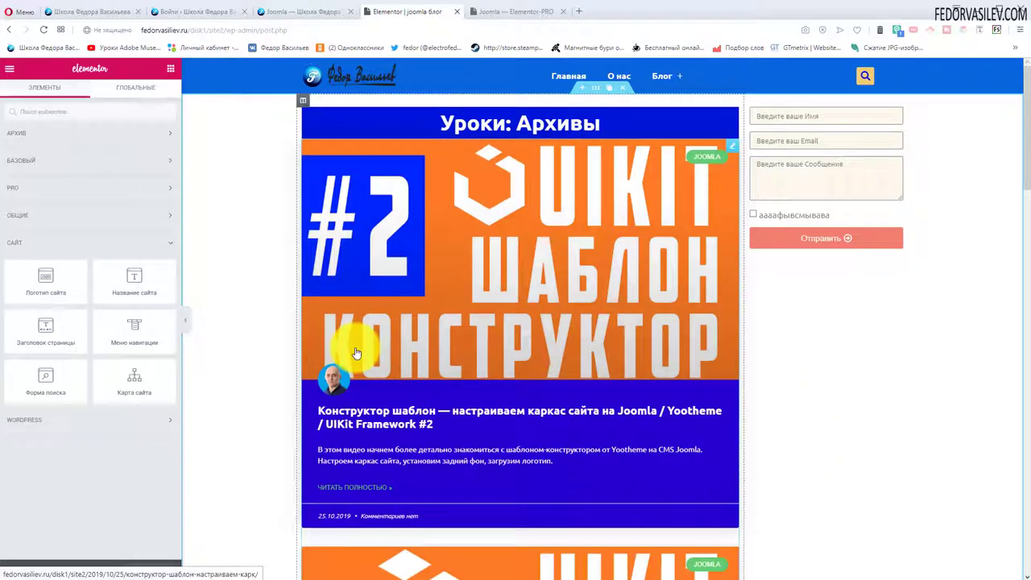
{"action": "left_click", "coordinate": [12, 77]}
{"action": "left_click", "coordinate": [46, 340]}
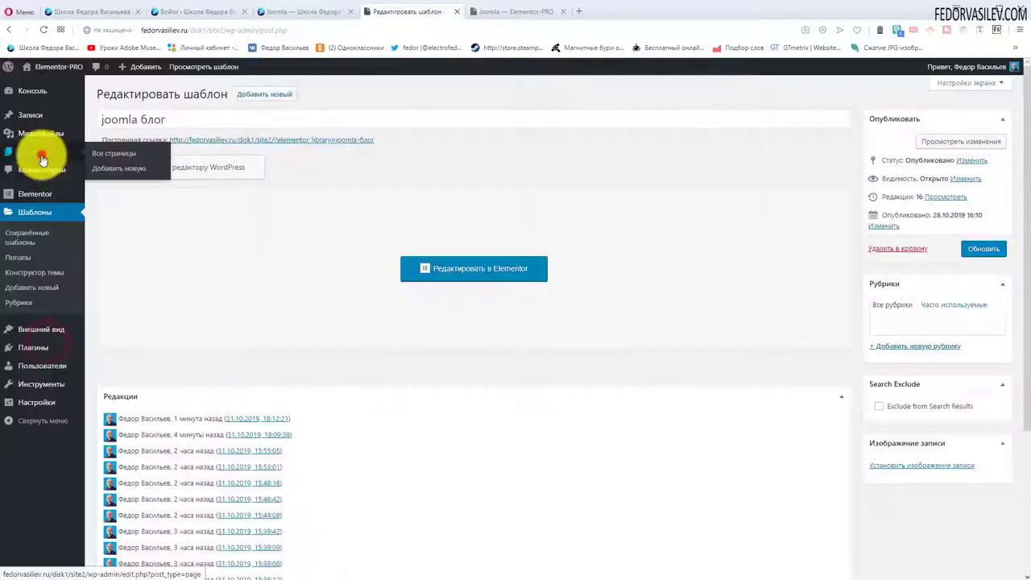
{"action": "left_click", "coordinate": [42, 158]}
{"action": "left_click", "coordinate": [195, 94]}
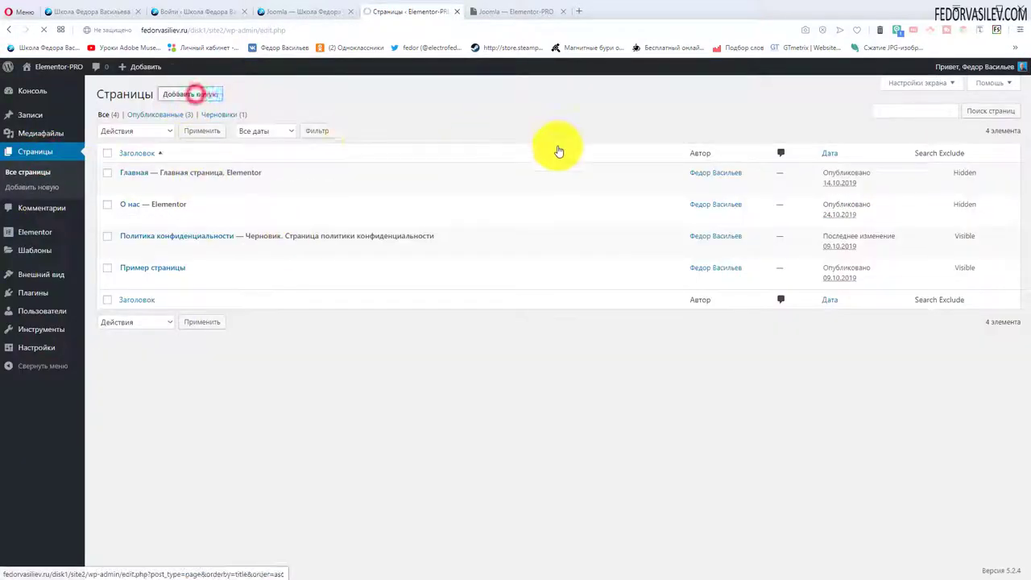
Step: Title the new page "Карта сайта" and publish it
{"action": "left_click", "coordinate": [179, 120]}
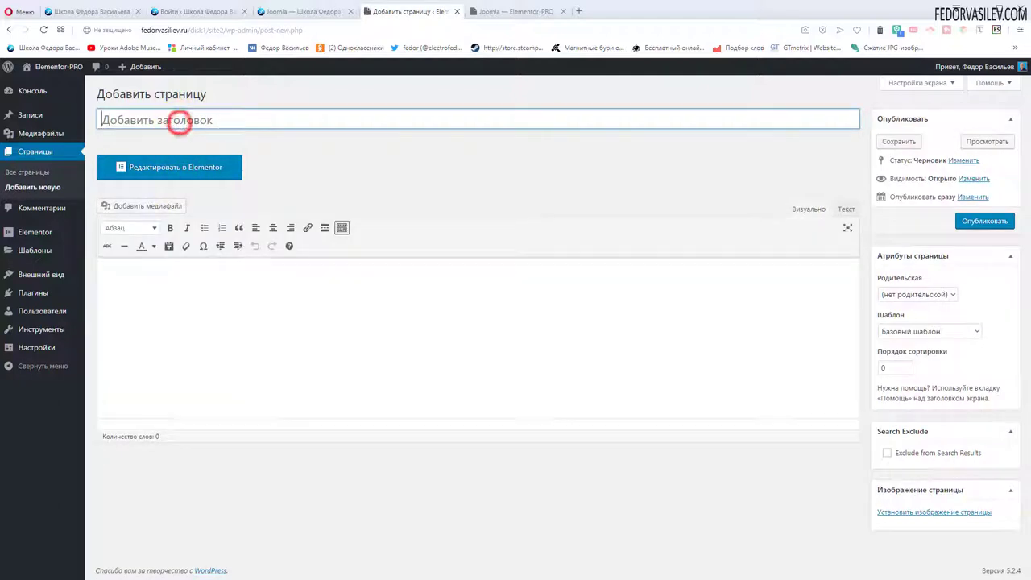
{"action": "type", "text": "Карта сайта"}
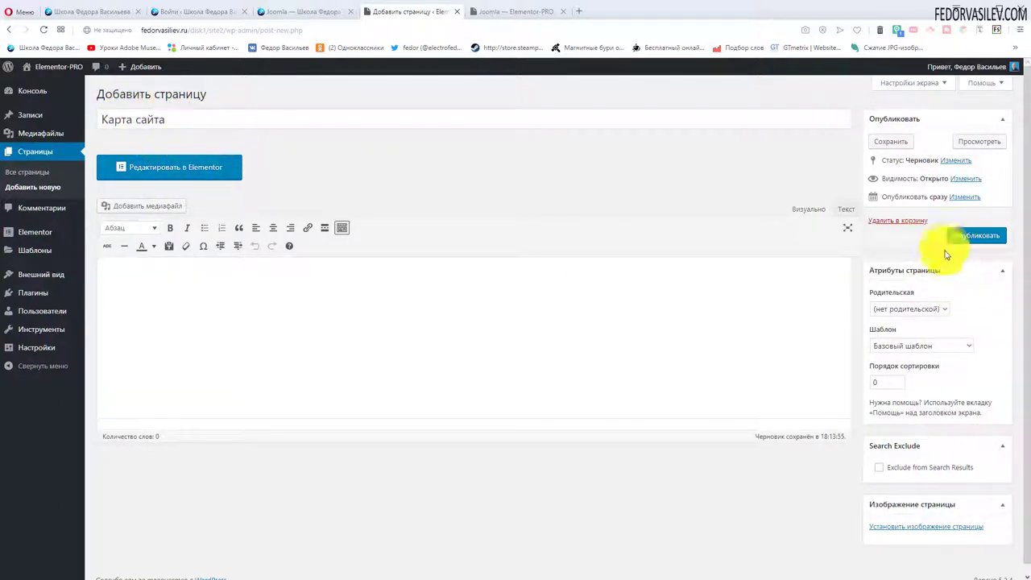
{"action": "left_click", "coordinate": [967, 238]}
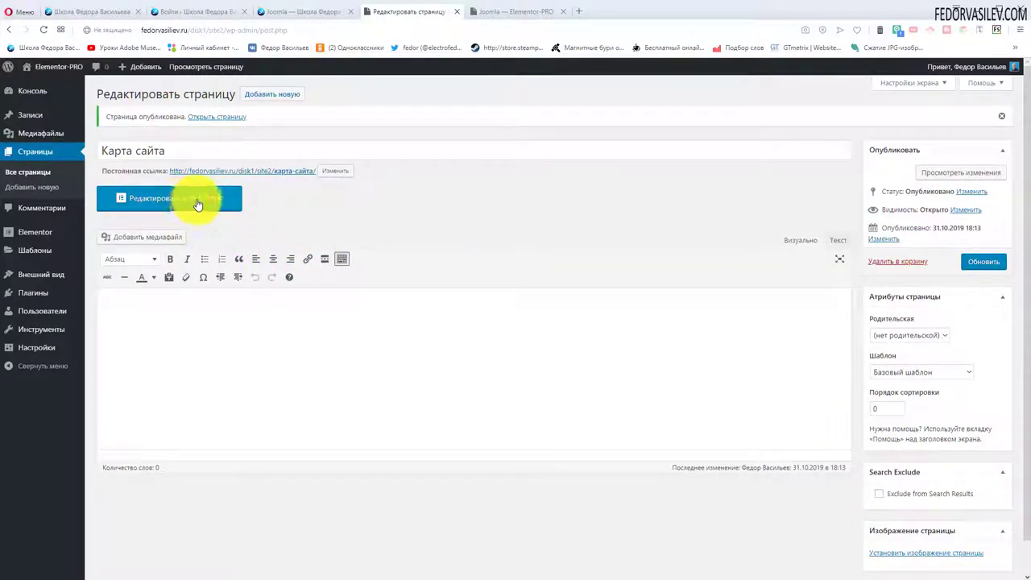
Step: Open the published page in Elementor and add the Карта сайта widget to its empty content area
{"action": "left_click", "coordinate": [198, 199]}
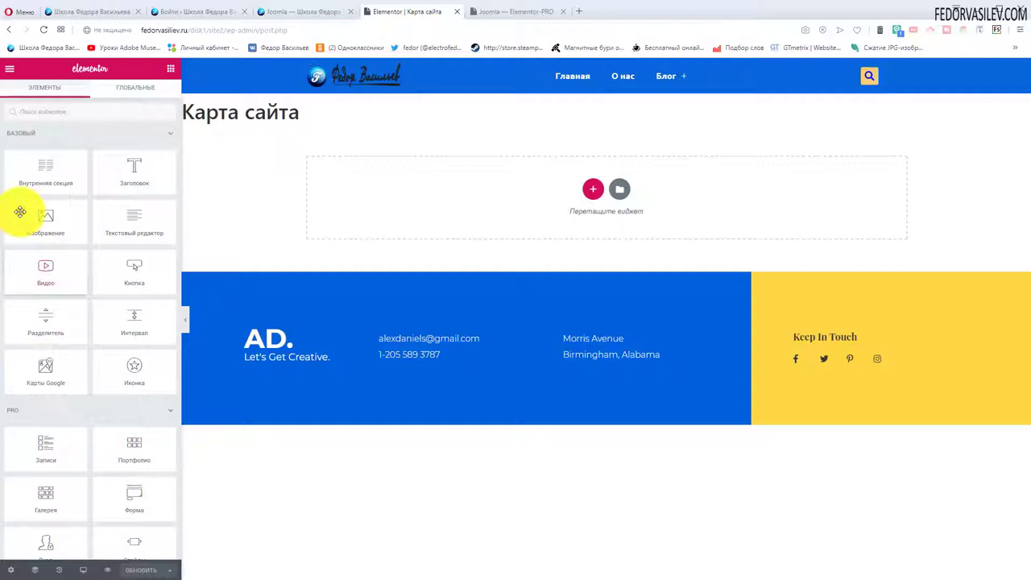
{"action": "left_click", "coordinate": [29, 133]}
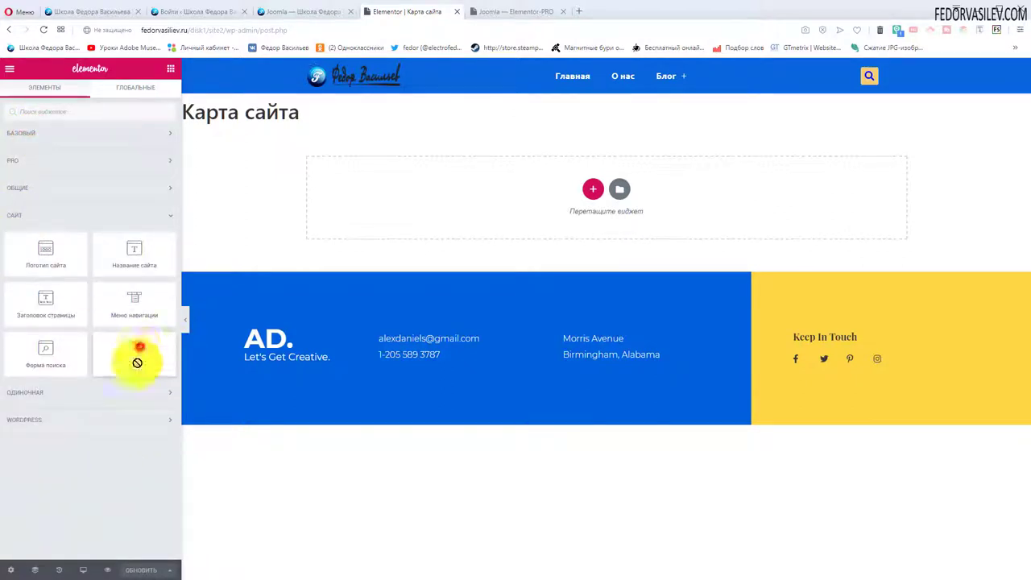
{"action": "left_click_drag", "start_coordinate": [137, 363], "coordinate": [526, 188]}
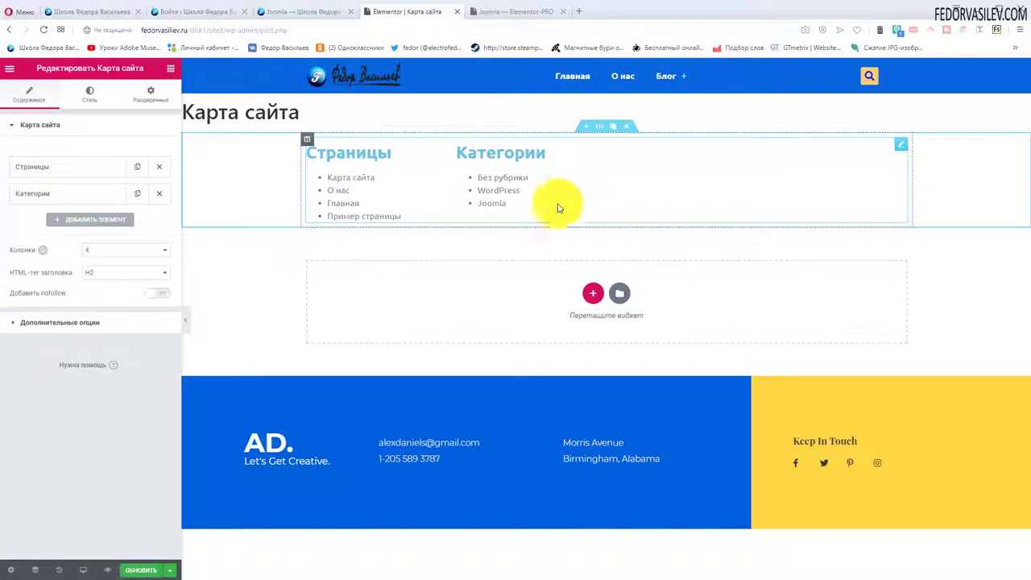
Step: Set the source of the sitemap's Страницы item to Записи, with the type Тип записи
{"action": "left_click", "coordinate": [73, 168]}
{"action": "left_click", "coordinate": [73, 168]}
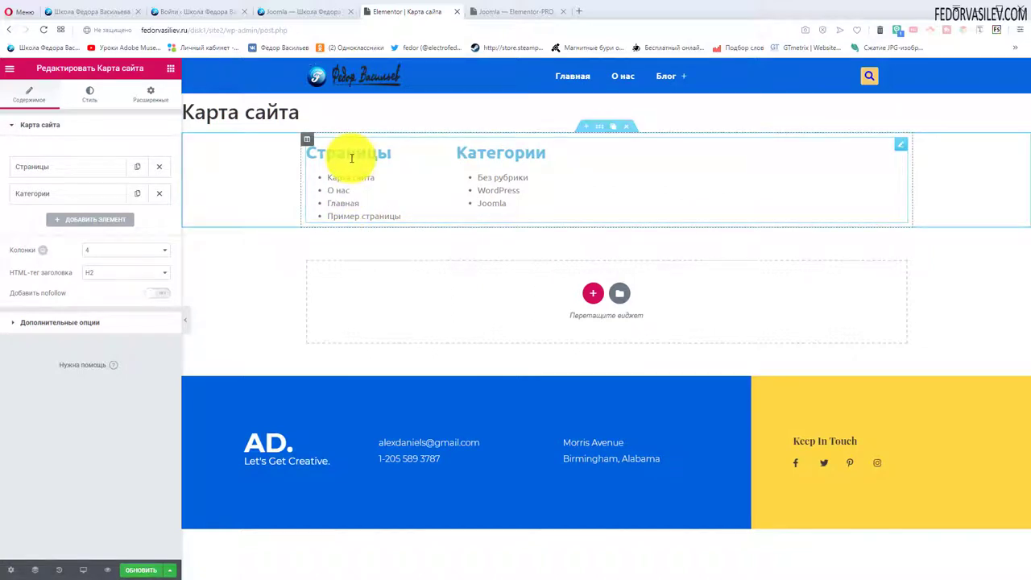
{"action": "left_click_drag", "start_coordinate": [88, 201], "coordinate": [39, 177]}
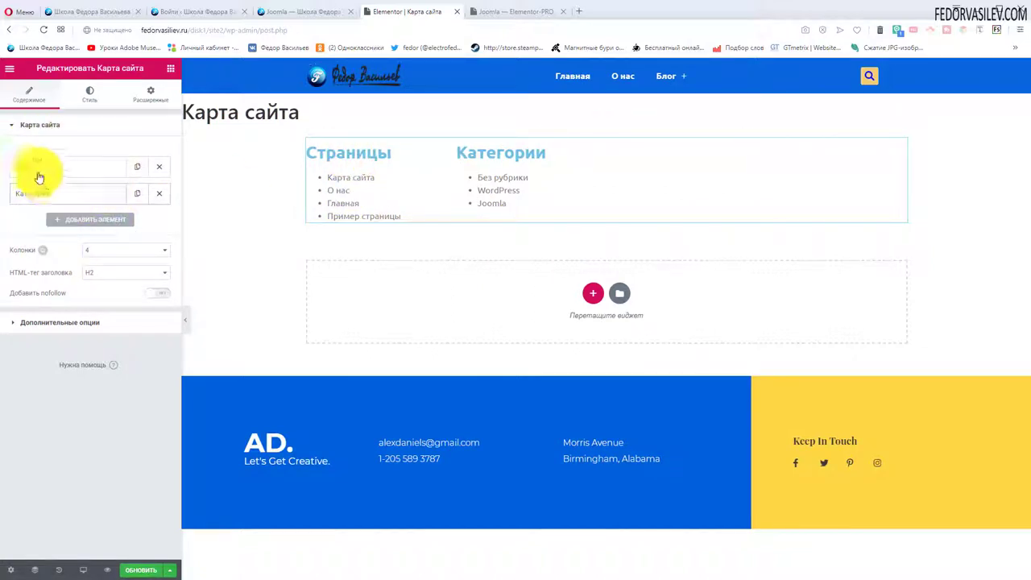
{"action": "left_click", "coordinate": [37, 169]}
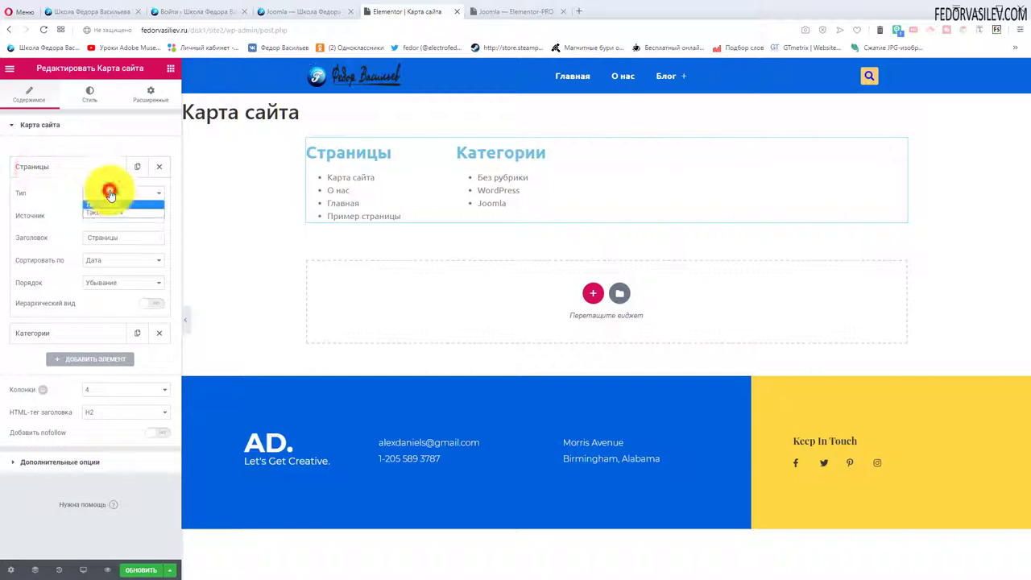
{"action": "left_click", "coordinate": [110, 195]}
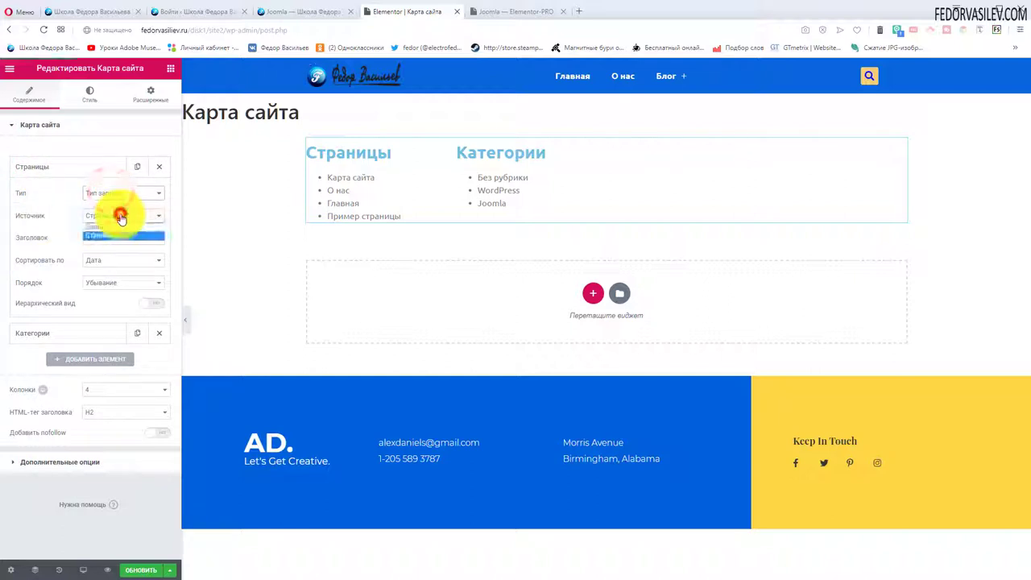
{"action": "left_click", "coordinate": [108, 232]}
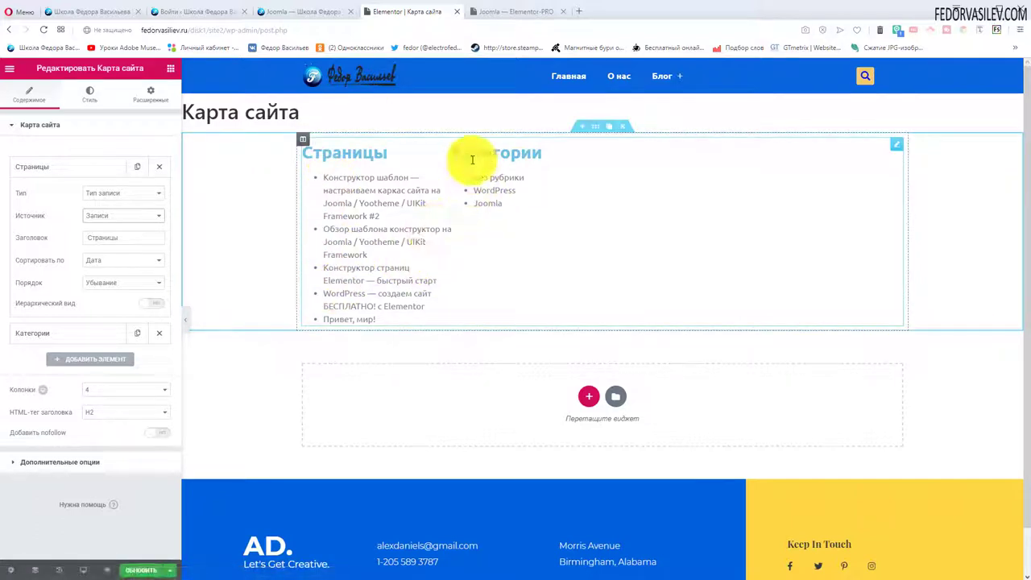
Step: Move the Категории item above Страницы in the sitemap and retitle the Страницы item as "Записи"
{"action": "left_click", "coordinate": [63, 166]}
{"action": "left_click_drag", "start_coordinate": [27, 202], "coordinate": [28, 167]}
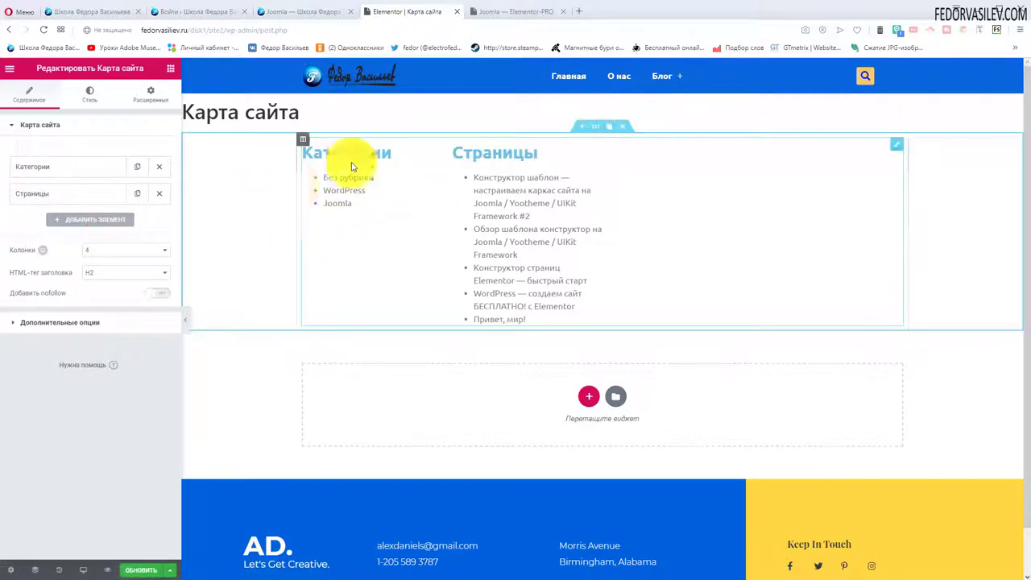
{"action": "left_click", "coordinate": [57, 200]}
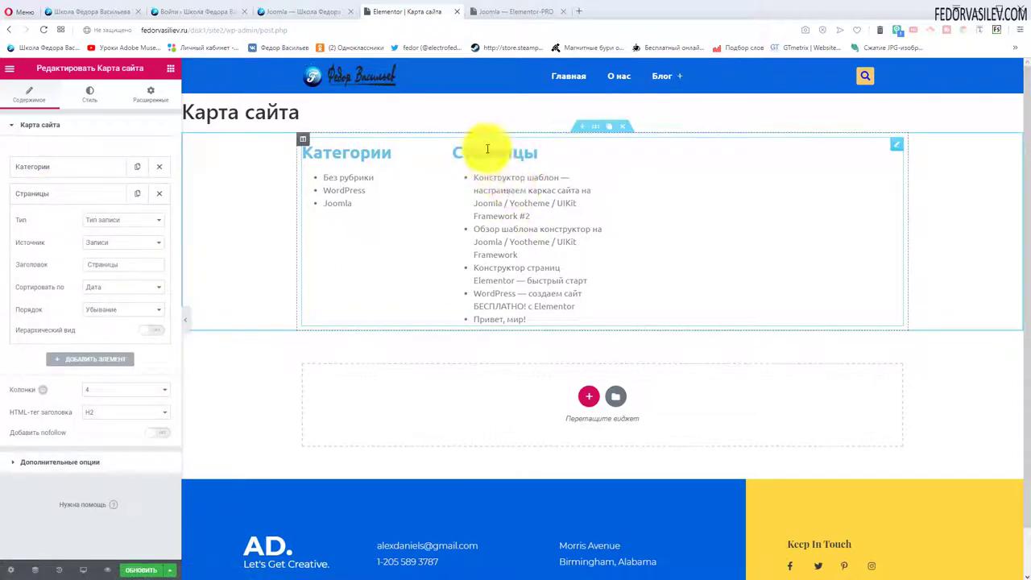
{"action": "left_click_drag", "start_coordinate": [121, 264], "coordinate": [20, 267]}
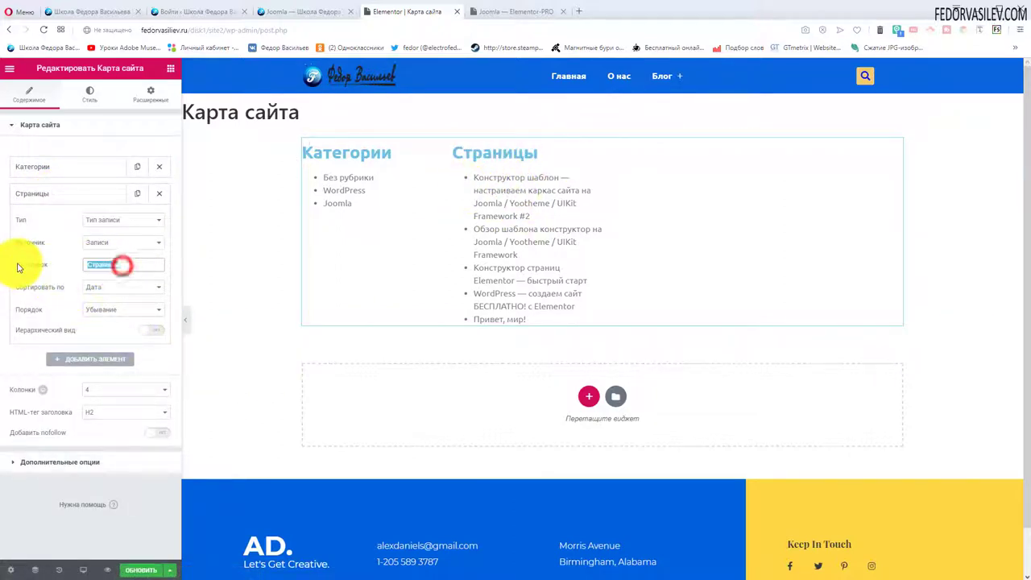
{"action": "type", "text": "Записи"}
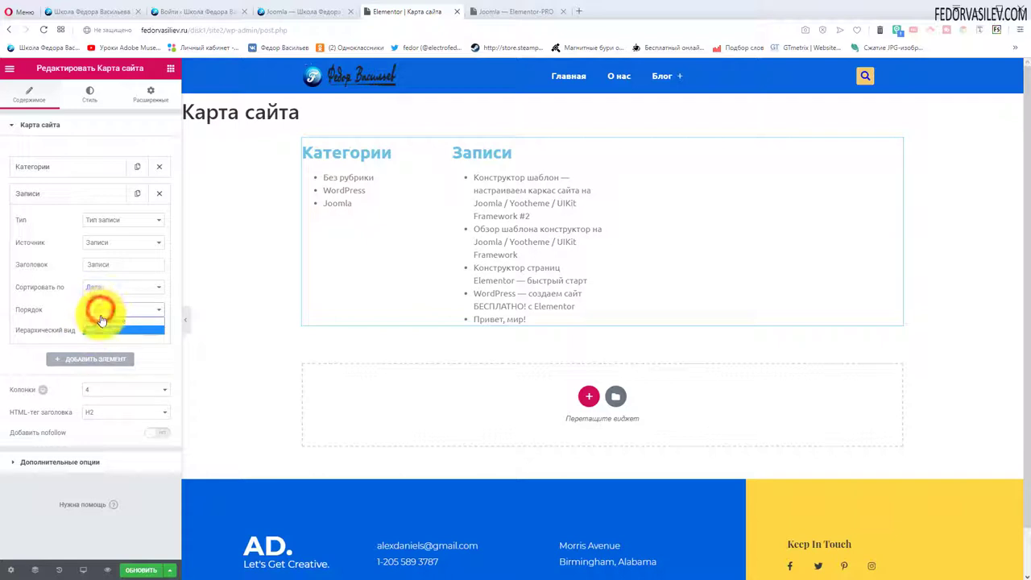
Step: Sort the Записи item in descending order and turn on its hierarchical view with the depth Все
{"action": "left_click", "coordinate": [100, 320]}
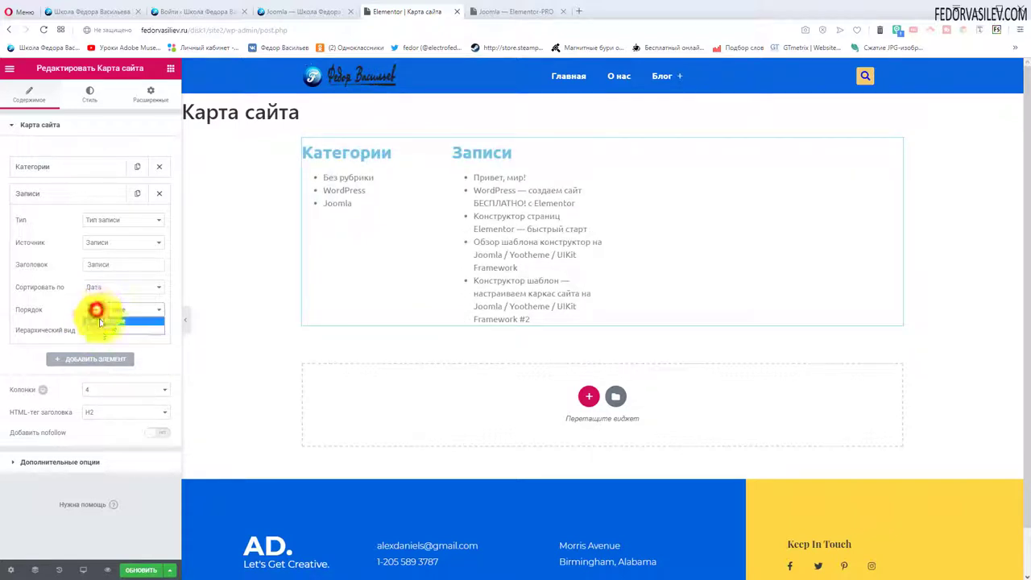
{"action": "left_click", "coordinate": [101, 321]}
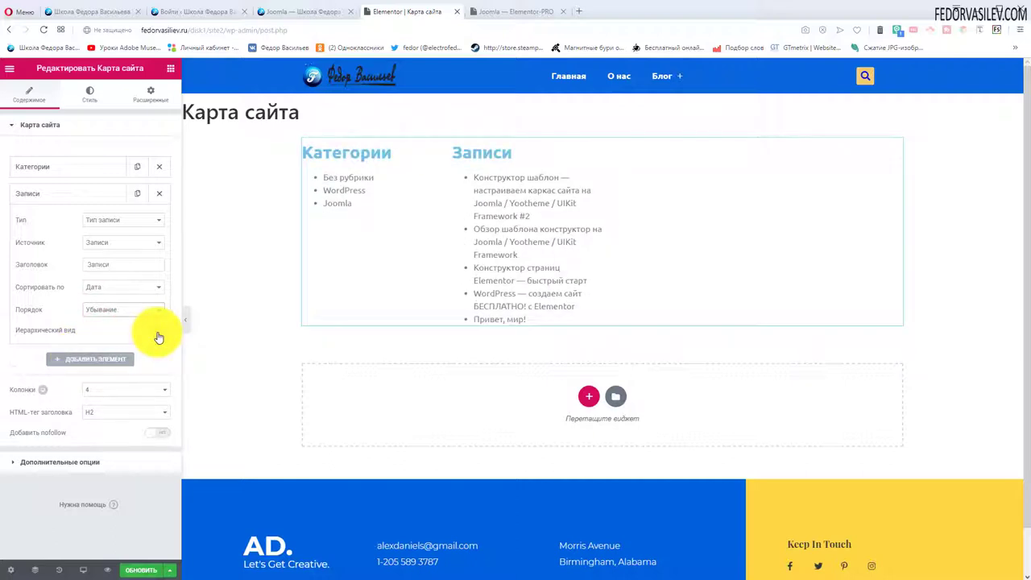
{"action": "left_click", "coordinate": [154, 332]}
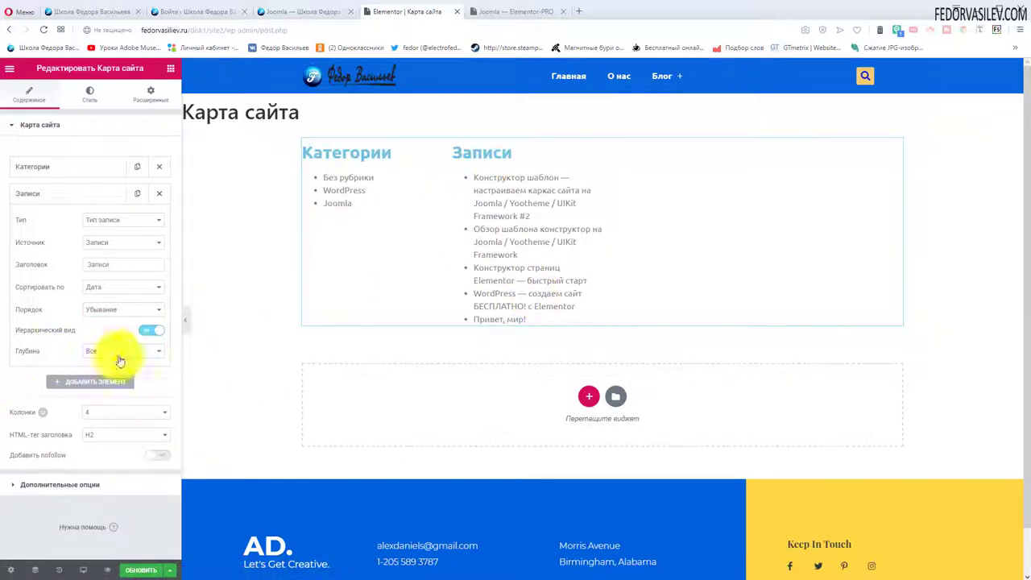
{"action": "left_click", "coordinate": [119, 361]}
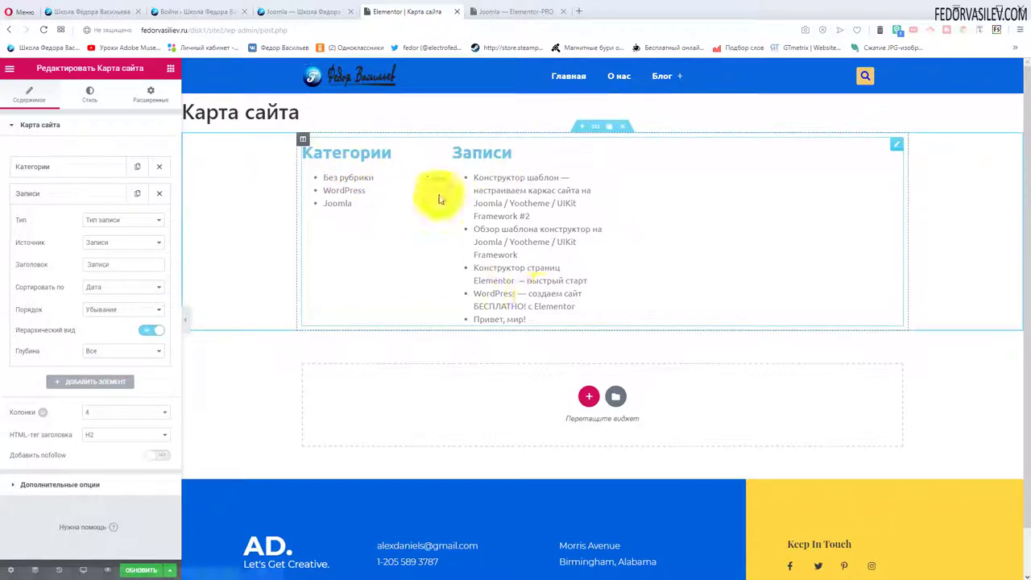
{"action": "left_click", "coordinate": [49, 190]}
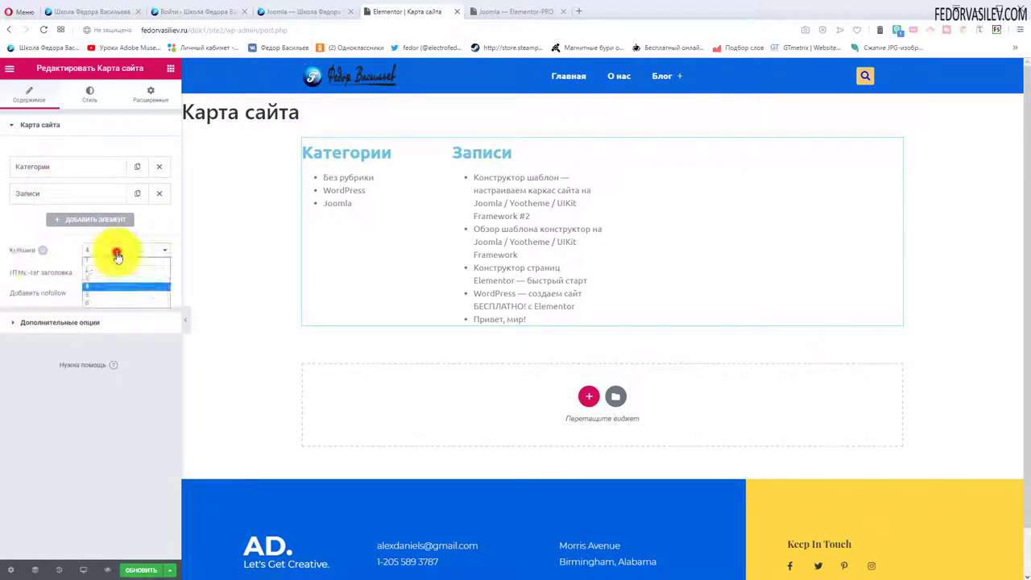
Step: Set the sitemap to 2 columns with H2 as the heading's HTML tag
{"action": "left_click", "coordinate": [110, 261]}
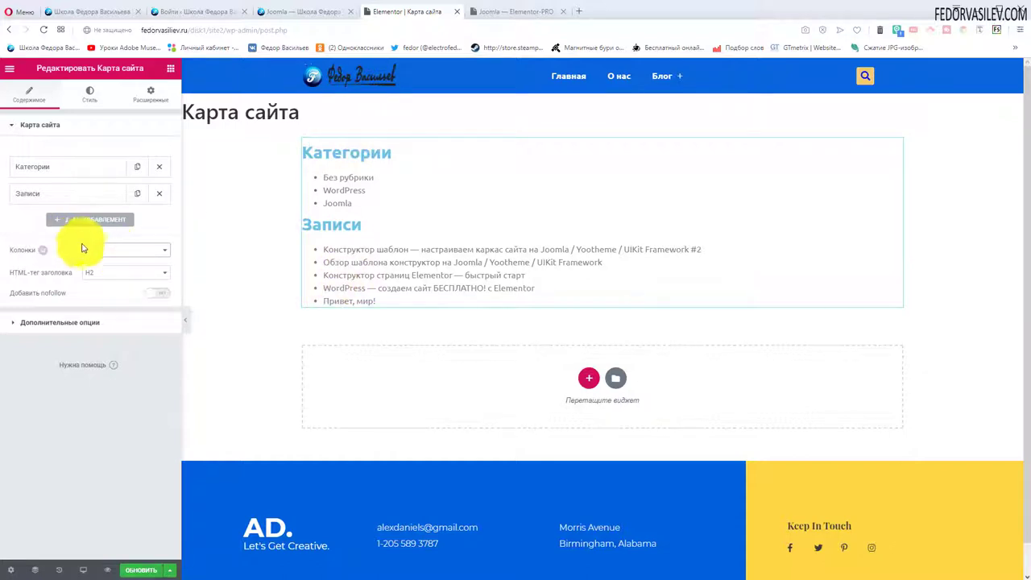
{"action": "left_click", "coordinate": [84, 250]}
{"action": "left_click", "coordinate": [91, 271]}
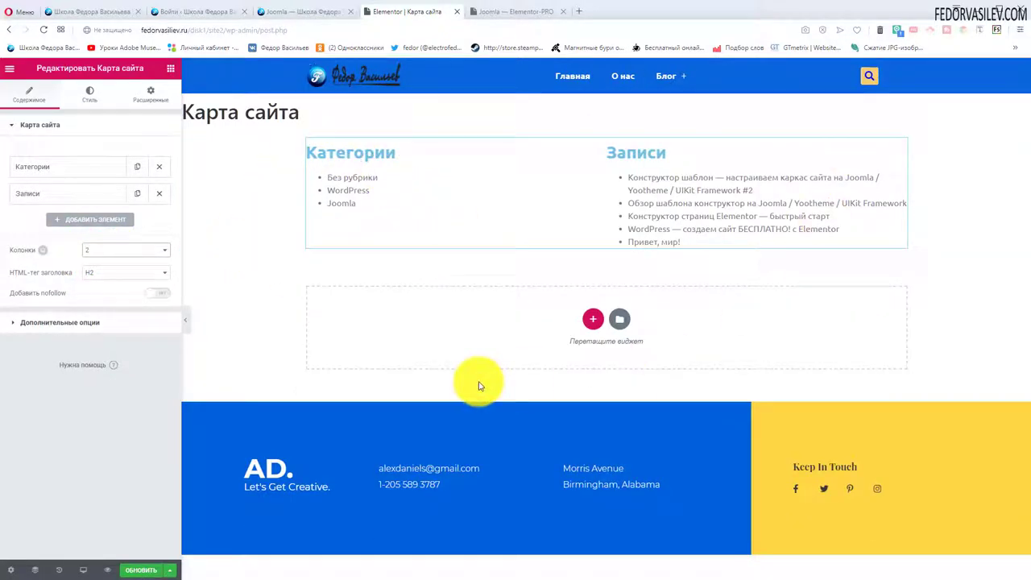
{"action": "left_click", "coordinate": [101, 279]}
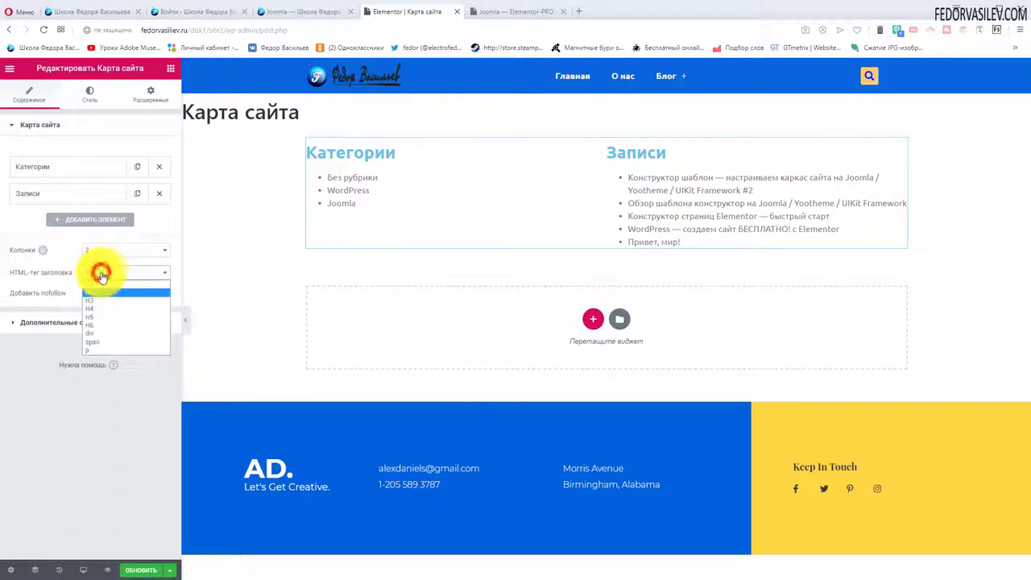
{"action": "left_click", "coordinate": [97, 278]}
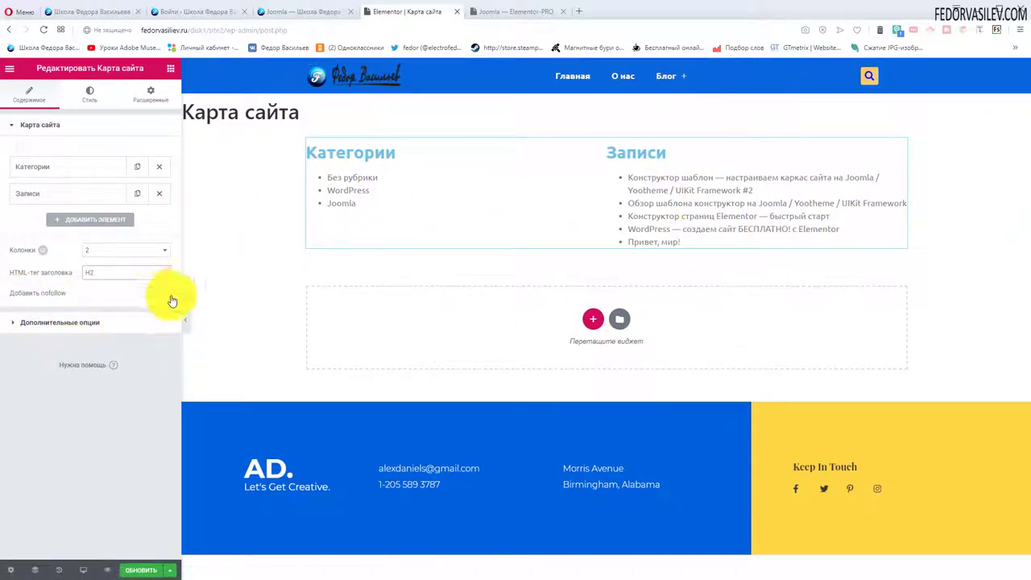
{"action": "left_click", "coordinate": [437, 385]}
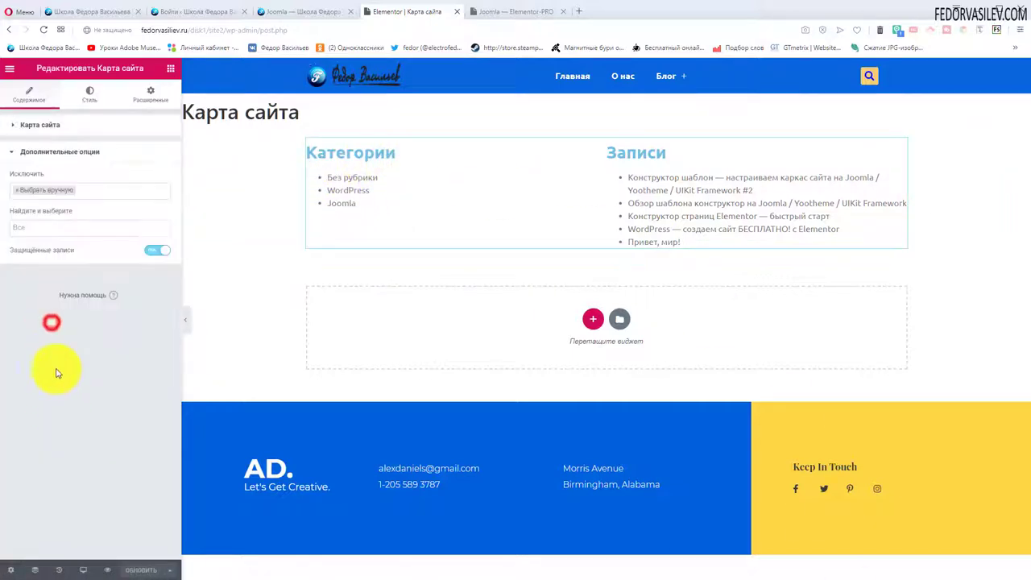
Step: Clear the exclusion setting in the sitemap's additional options and set it to Выбрать вручную
{"action": "left_click", "coordinate": [52, 327]}
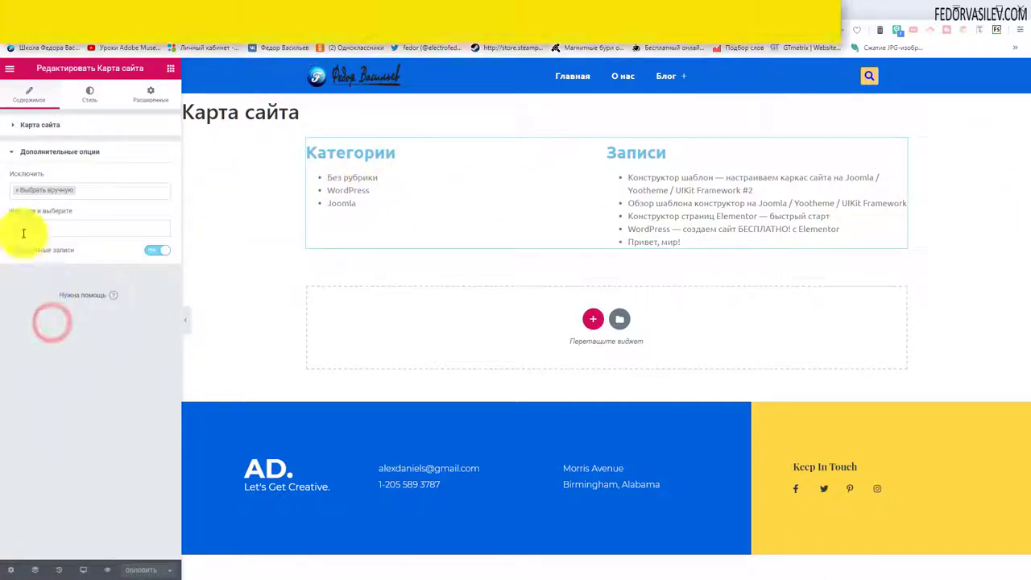
{"action": "left_click", "coordinate": [19, 191]}
{"action": "left_click", "coordinate": [20, 191]}
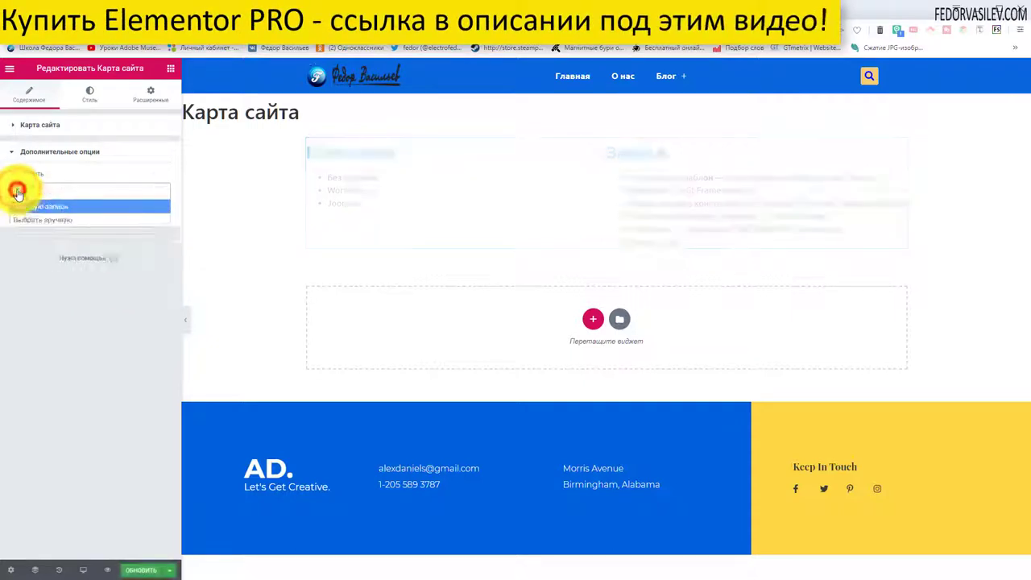
{"action": "left_click", "coordinate": [21, 191]}
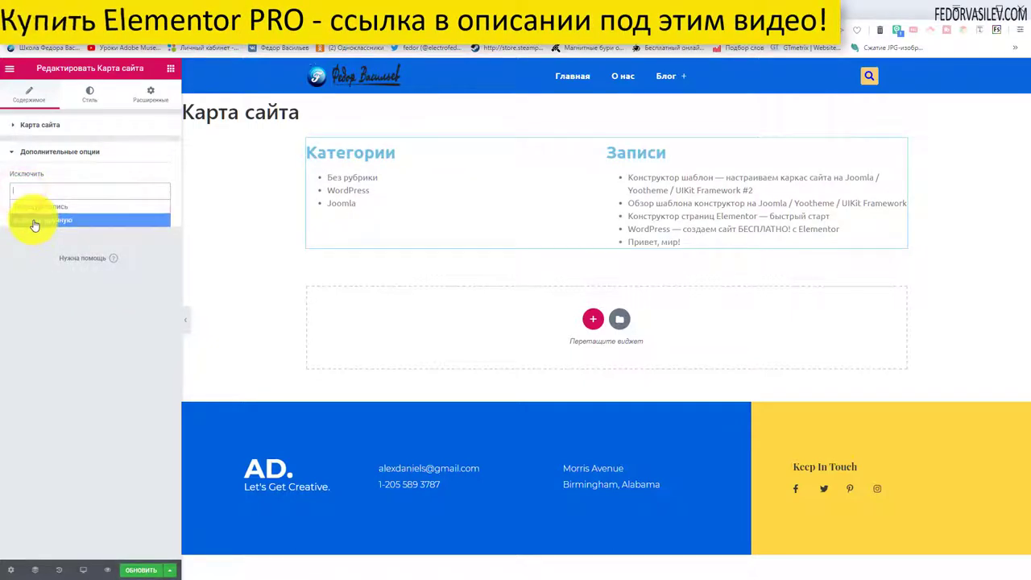
{"action": "left_click", "coordinate": [34, 222]}
Step: Try excluding the UIKit Framework #2 post from the sitemap, and remove it from the exclusion list
{"action": "left_click", "coordinate": [23, 227]}
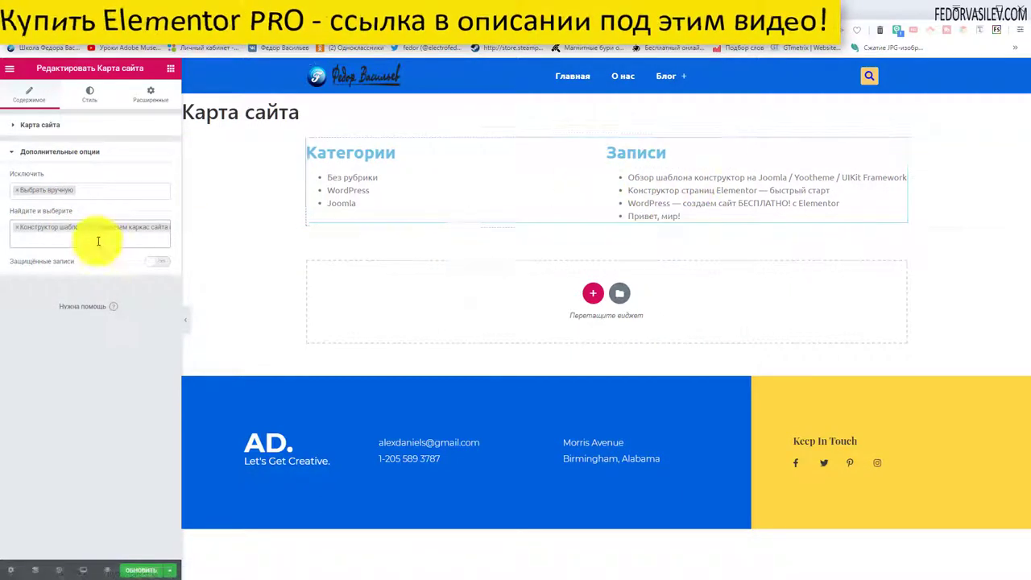
{"action": "left_click", "coordinate": [16, 231]}
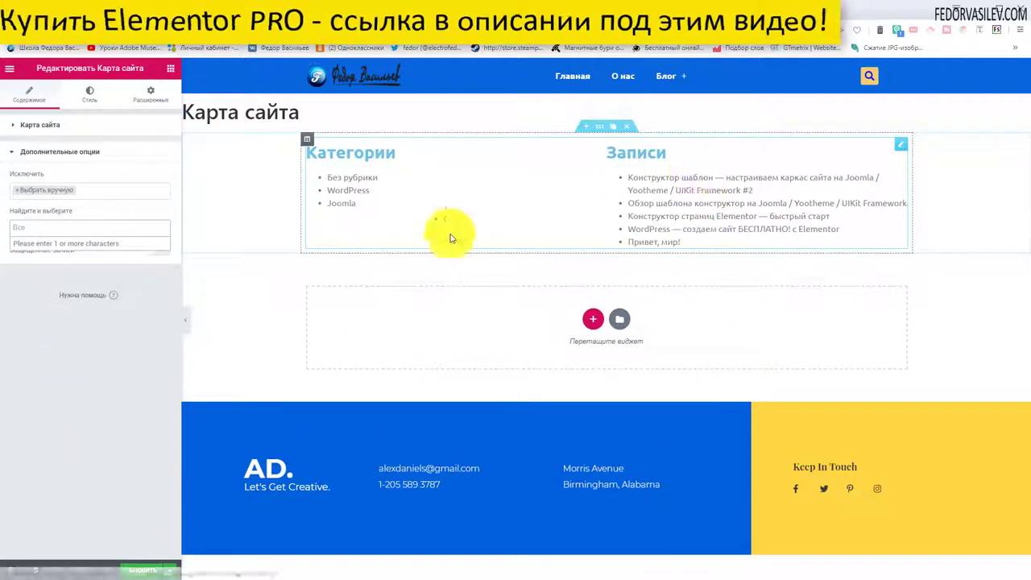
{"action": "left_click", "coordinate": [610, 207]}
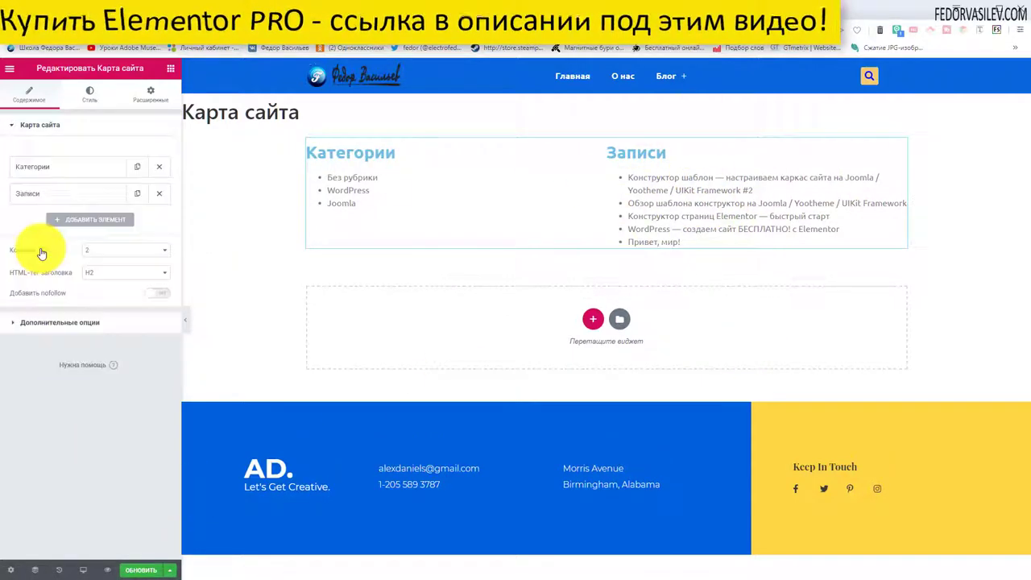
Step: Set the sitemap to 1 column for the tablet view
{"action": "left_click", "coordinate": [55, 252]}
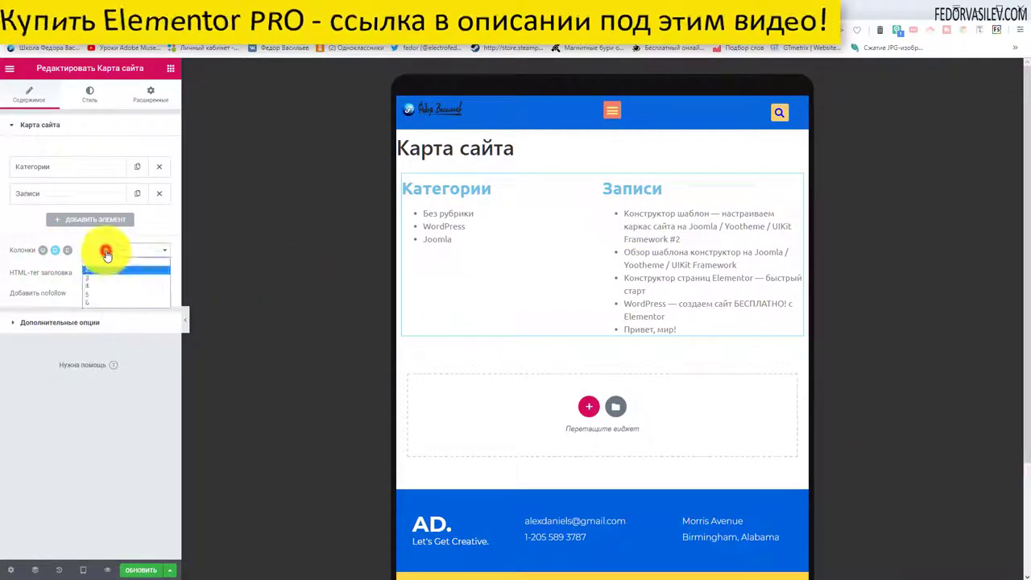
{"action": "left_click", "coordinate": [99, 263]}
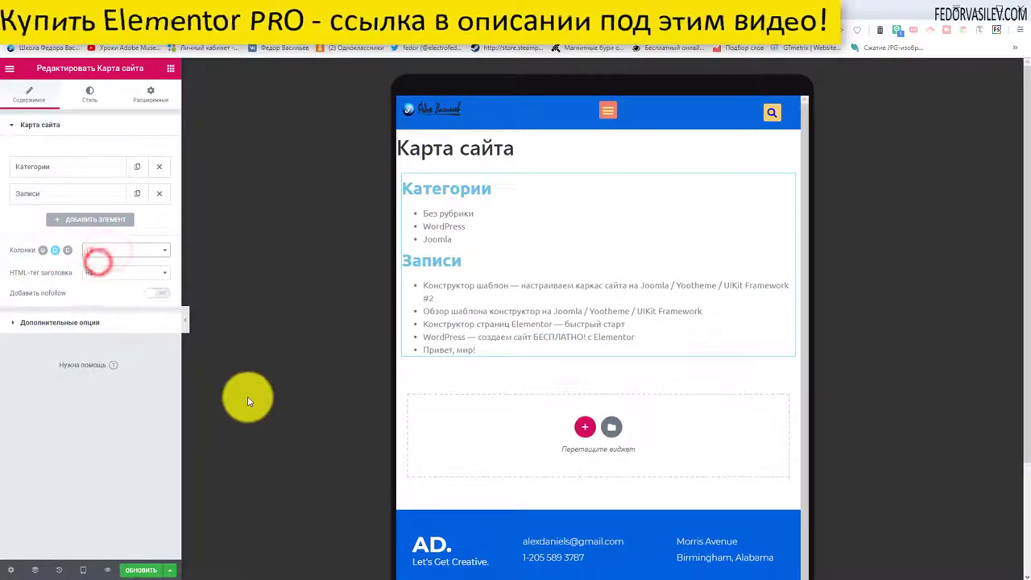
{"action": "left_click", "coordinate": [46, 255]}
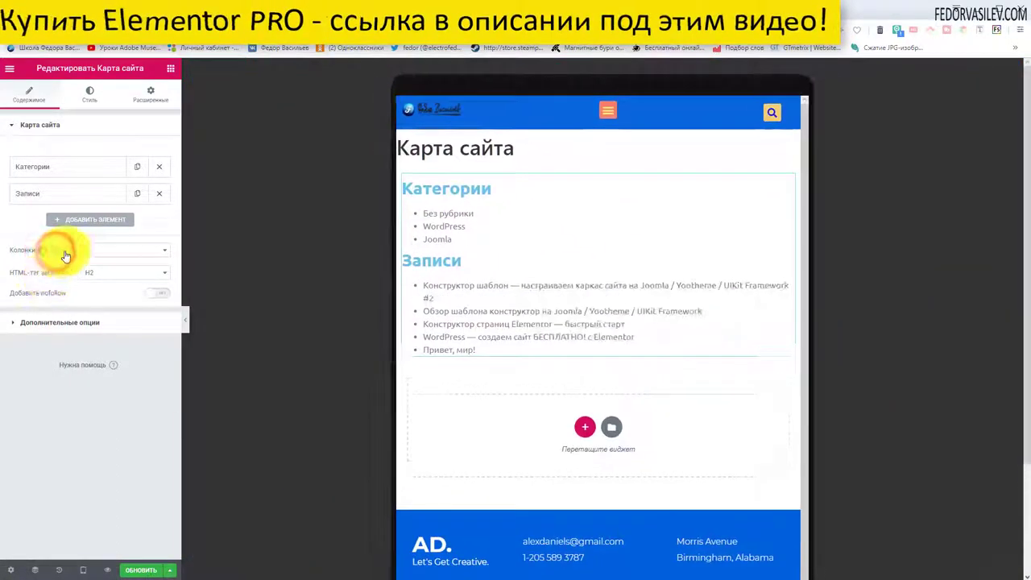
Step: Check the sitemap's layout in the mobile view and return to the desktop view
{"action": "left_click", "coordinate": [67, 252]}
{"action": "scroll", "coordinate": [610, 215], "scroll_direction": "down", "scroll_amount": 4}
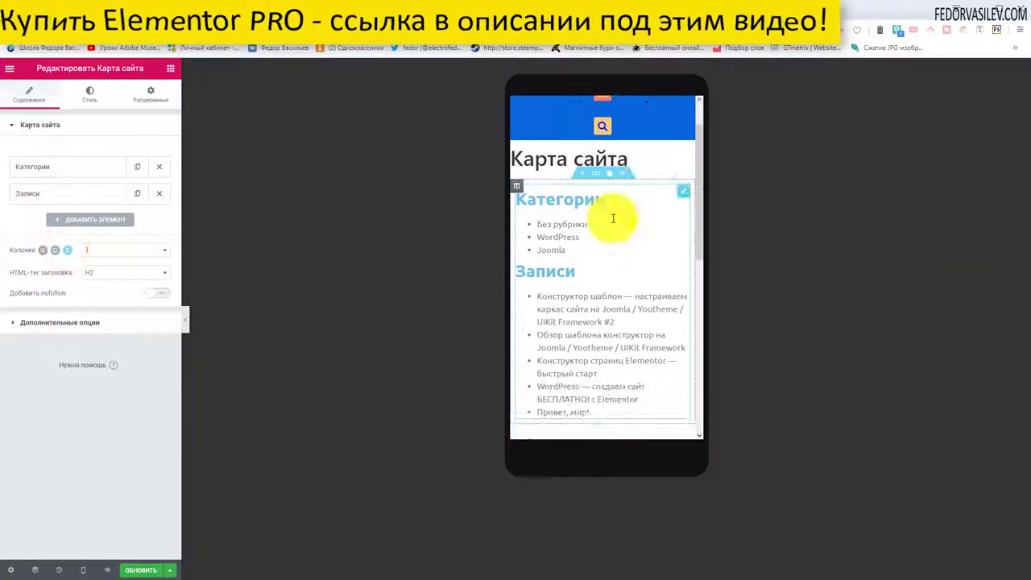
{"action": "scroll", "coordinate": [559, 272], "scroll_direction": "up", "scroll_amount": 4}
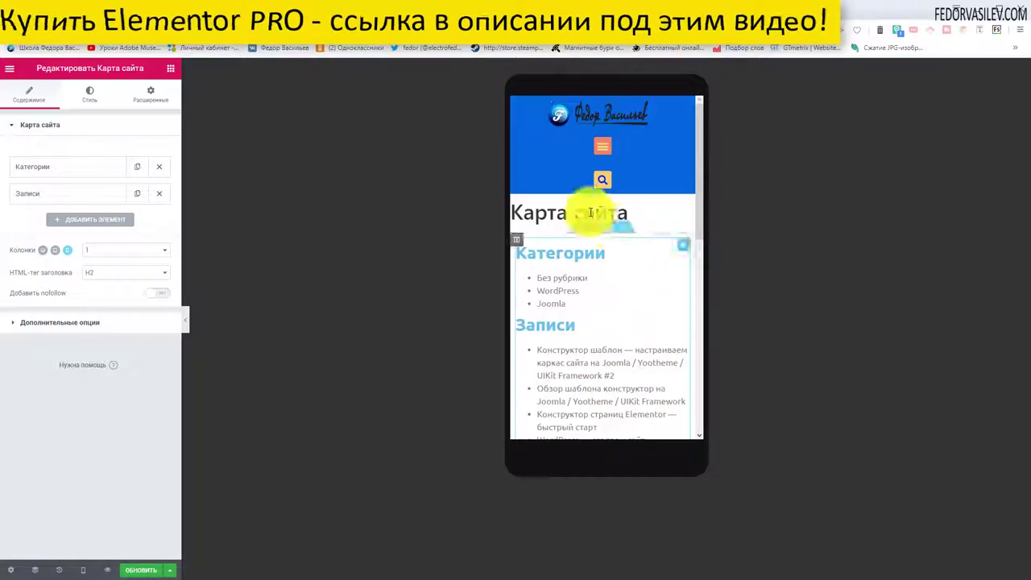
{"action": "scroll", "coordinate": [553, 299], "scroll_direction": "down", "scroll_amount": 3}
{"action": "scroll", "coordinate": [564, 258], "scroll_direction": "up", "scroll_amount": 3}
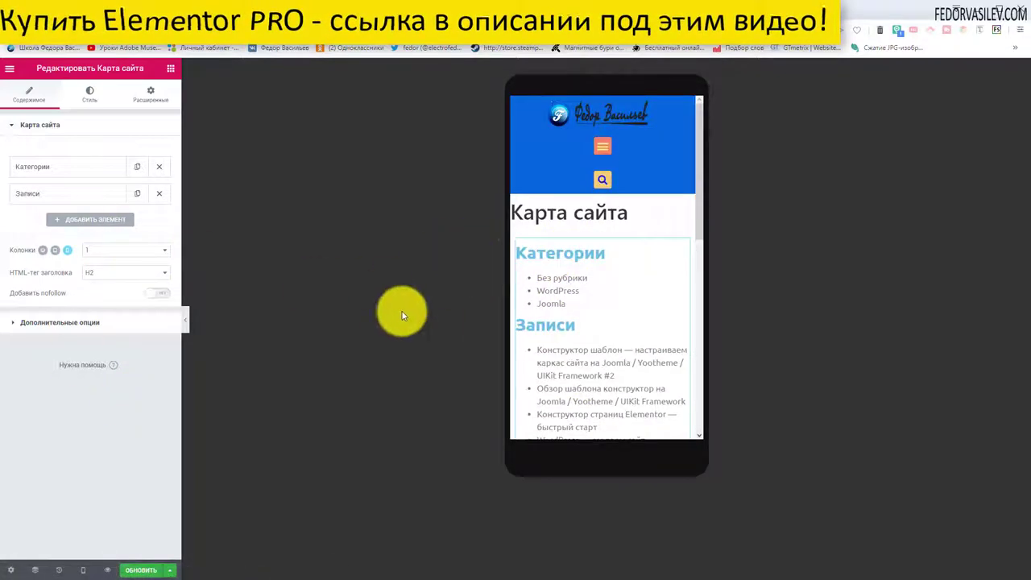
{"action": "left_click", "coordinate": [45, 251]}
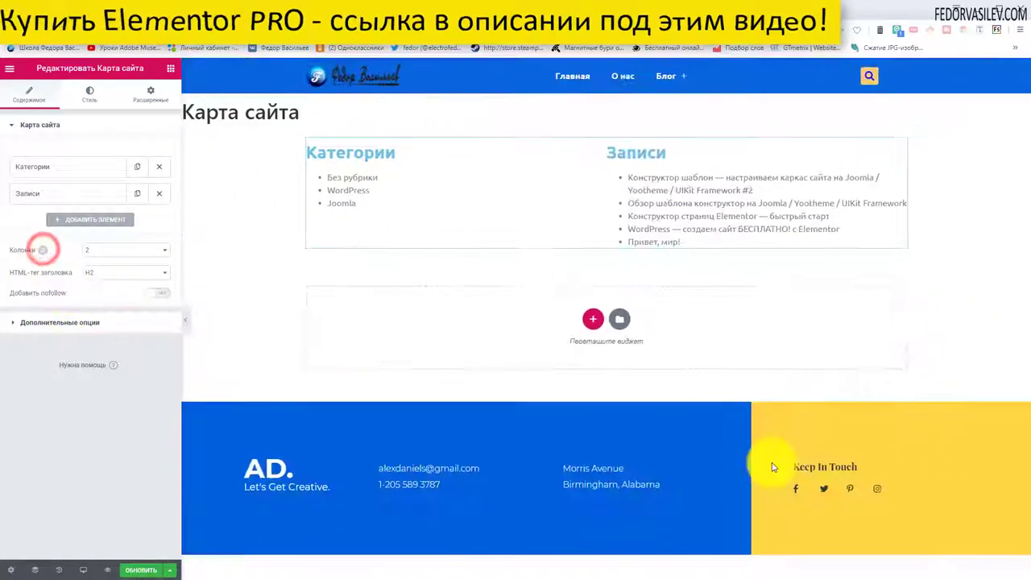
Step: Open the sitemap's list styling and set the list indent to 0
{"action": "left_click", "coordinate": [85, 95]}
{"action": "left_click", "coordinate": [55, 127]}
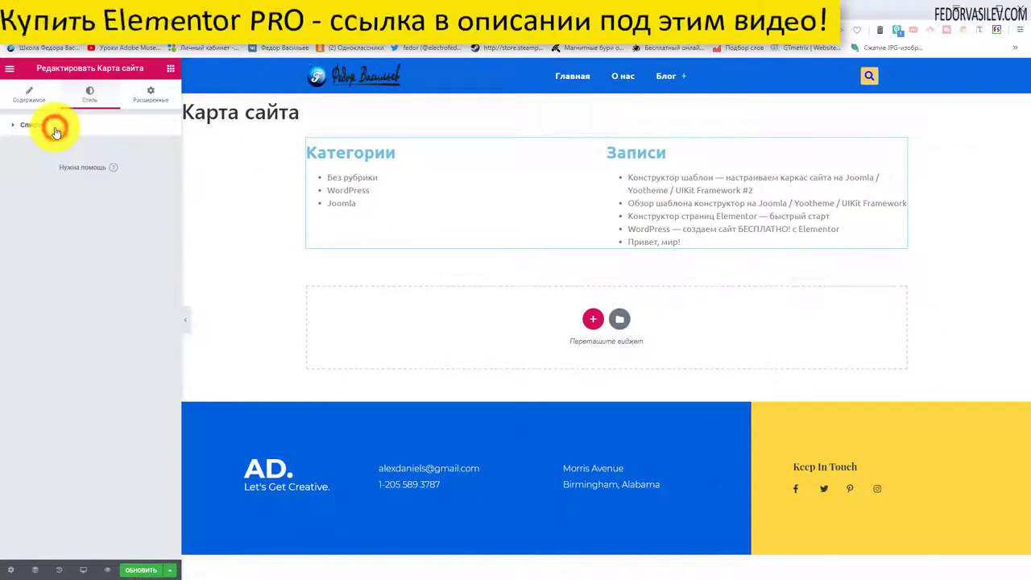
{"action": "left_click", "coordinate": [54, 127]}
{"action": "left_click", "coordinate": [20, 169]}
{"action": "mouse_move", "coordinate": [22, 175]}
{"action": "left_mouse_down"}
{"action": "mouse_move", "coordinate": [13, 169]}
{"action": "mouse_move", "coordinate": [76, 179]}
{"action": "mouse_move", "coordinate": [24, 166]}
{"action": "left_mouse_up"}
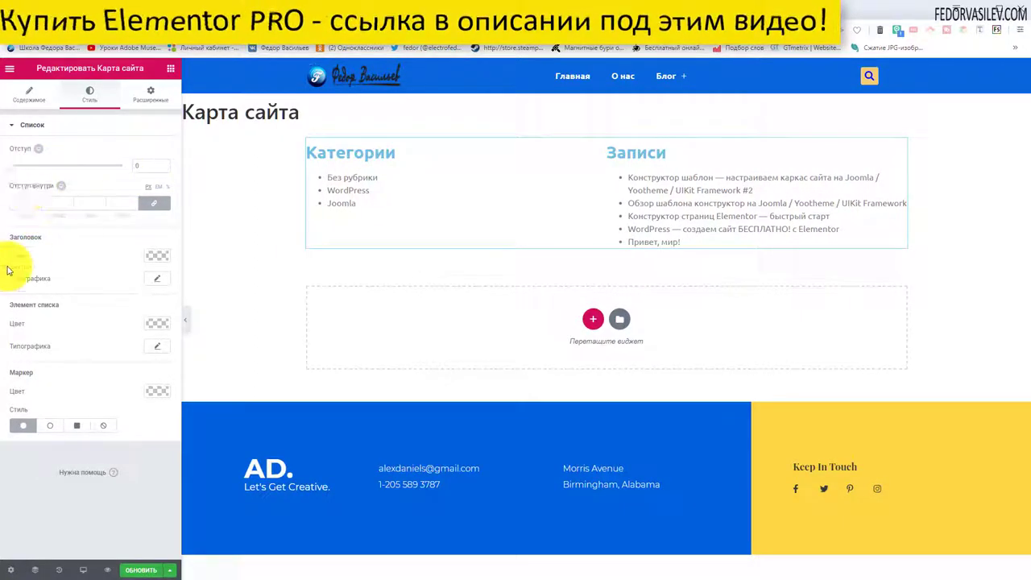
Step: Set the color of the sitemap's headings to blue #0049f4
{"action": "left_click", "coordinate": [158, 256]}
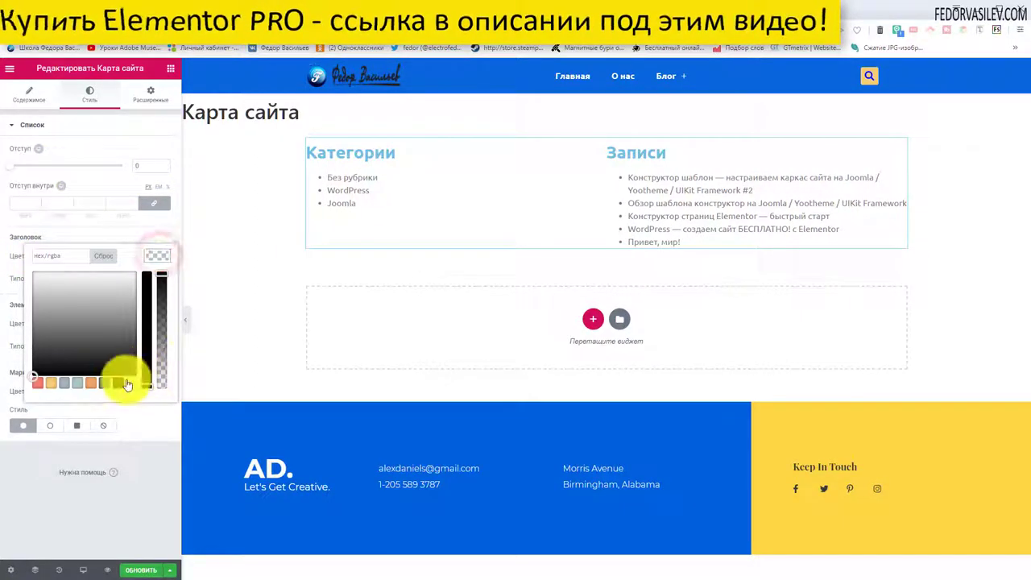
{"action": "left_click_drag", "start_coordinate": [85, 372], "coordinate": [97, 276]}
{"action": "left_click", "coordinate": [146, 288]}
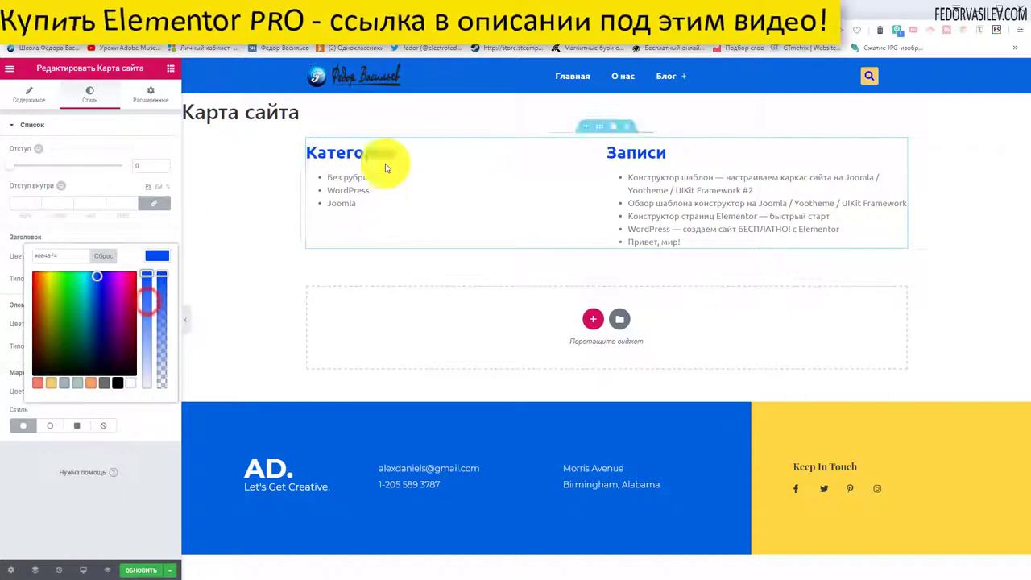
{"action": "left_click", "coordinate": [157, 230]}
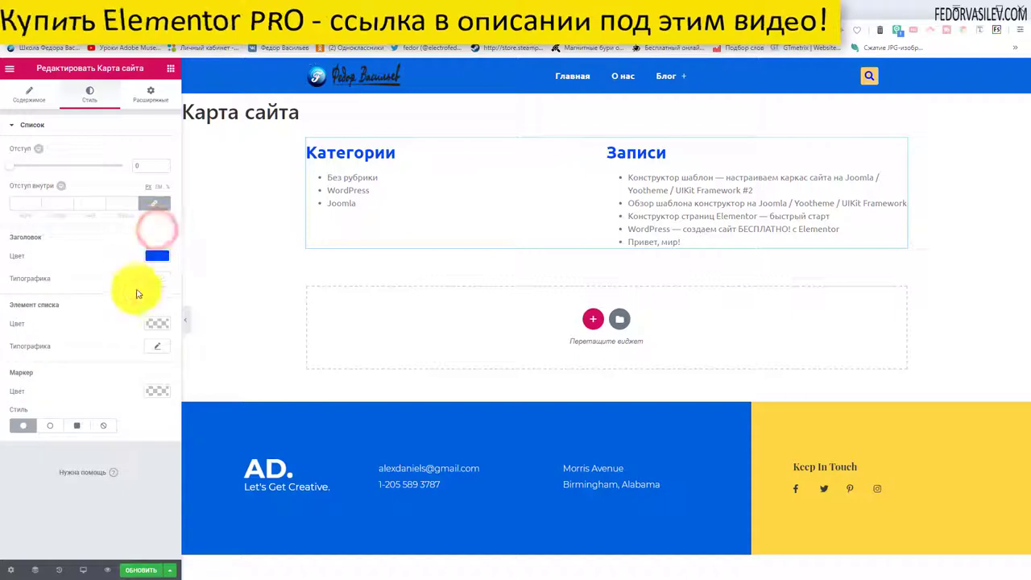
Step: Set the font family of the sitemap's headings to Ubuntu
{"action": "left_click", "coordinate": [162, 276]}
{"action": "left_click", "coordinate": [137, 307]}
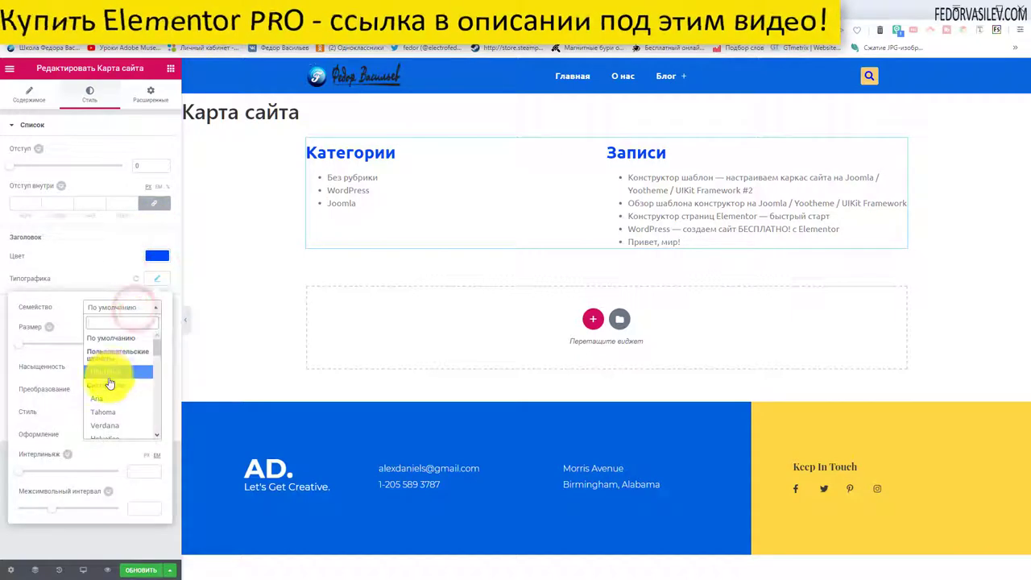
{"action": "left_click", "coordinate": [108, 376]}
{"action": "left_click", "coordinate": [92, 278]}
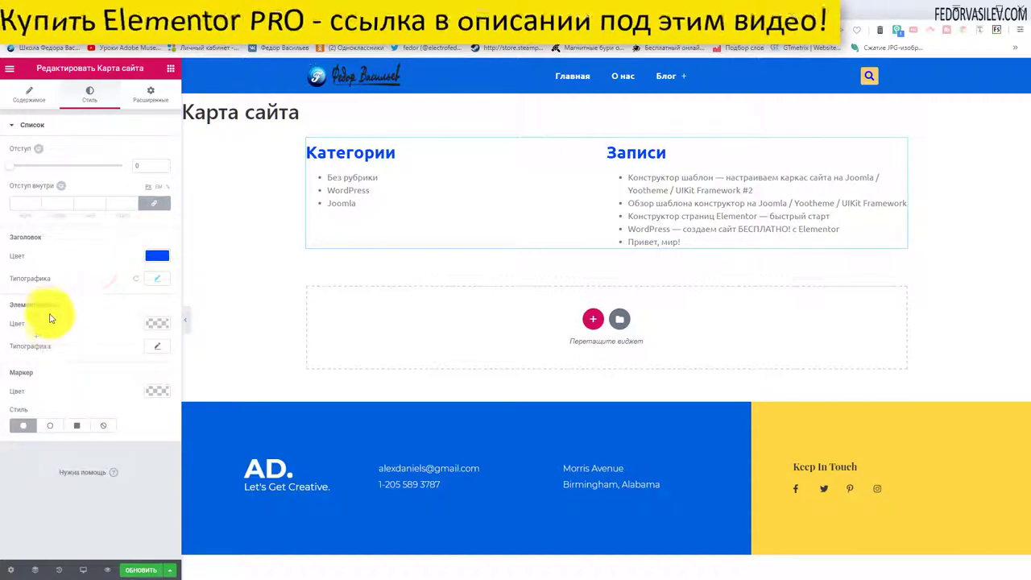
Step: Set the color of the sitemap's list items to black #000000
{"action": "left_click", "coordinate": [157, 323]}
{"action": "left_click", "coordinate": [118, 450]}
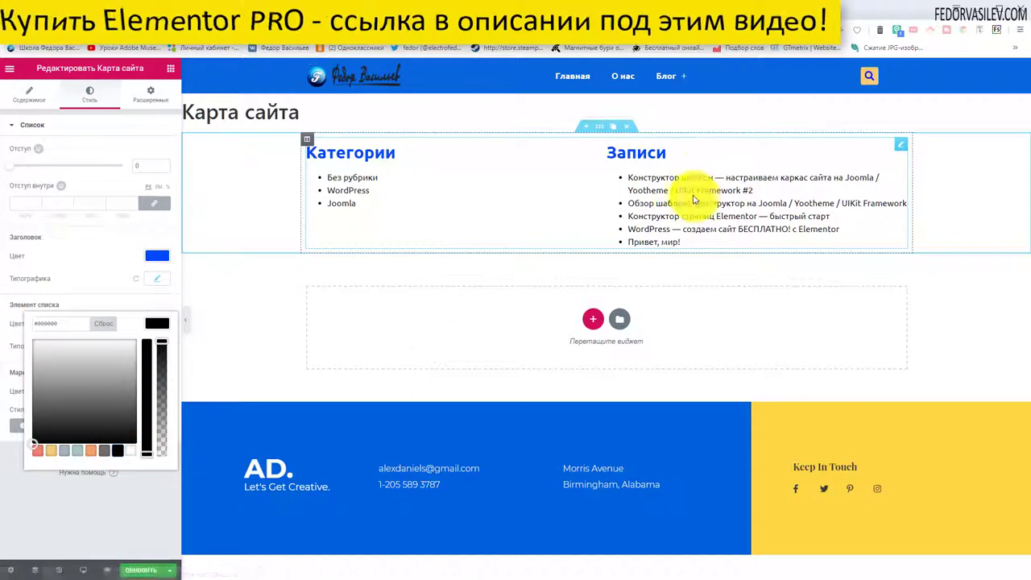
{"action": "left_click", "coordinate": [71, 287]}
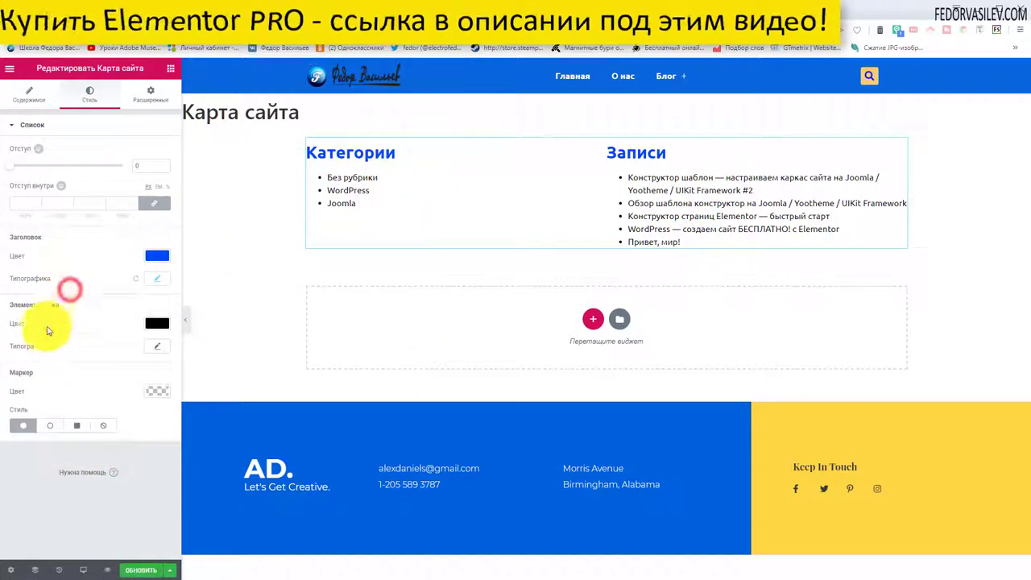
Step: Set the font family of the sitemap's list items to Ubuntu
{"action": "left_click", "coordinate": [157, 346]}
{"action": "left_click", "coordinate": [122, 375]}
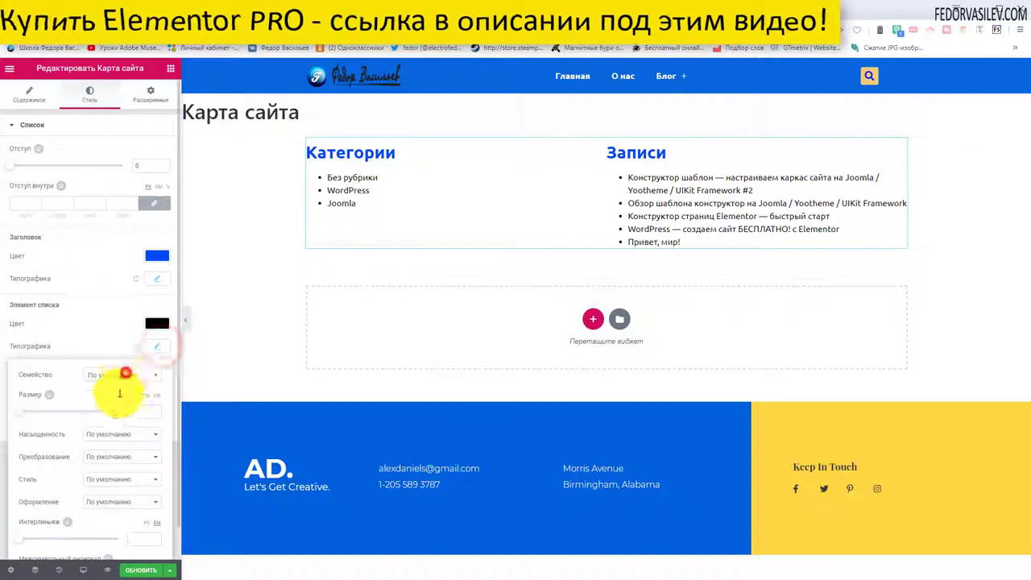
{"action": "left_click", "coordinate": [103, 437]}
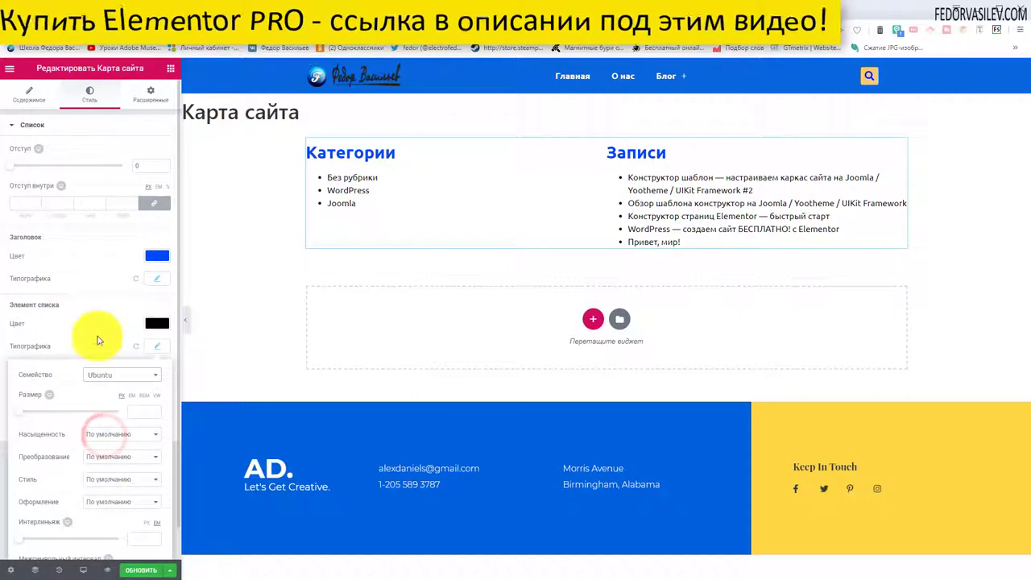
{"action": "left_click", "coordinate": [91, 339]}
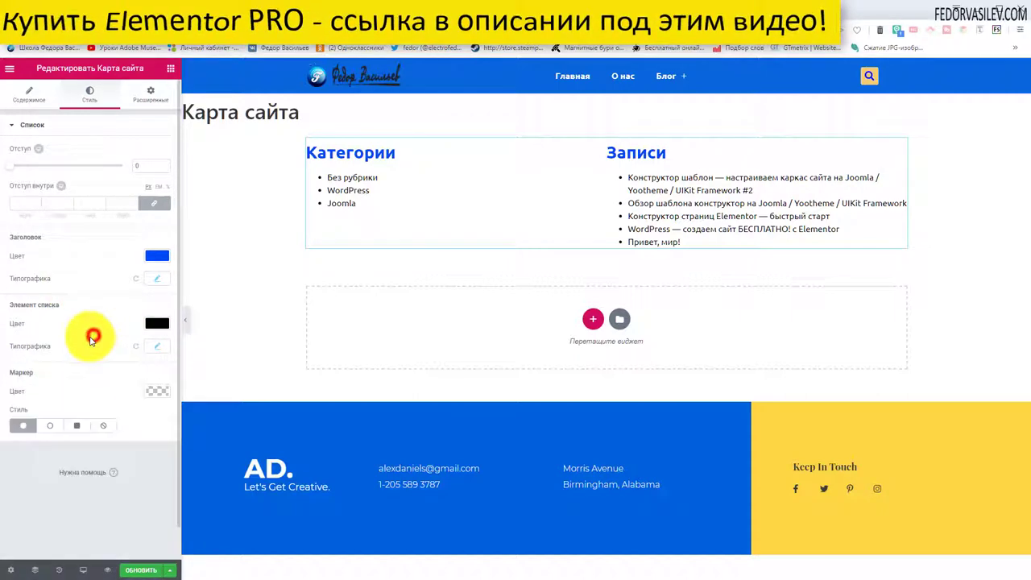
Step: Set the list markers' color to blue-violet and their style to a filled circle
{"action": "left_click", "coordinate": [157, 391]}
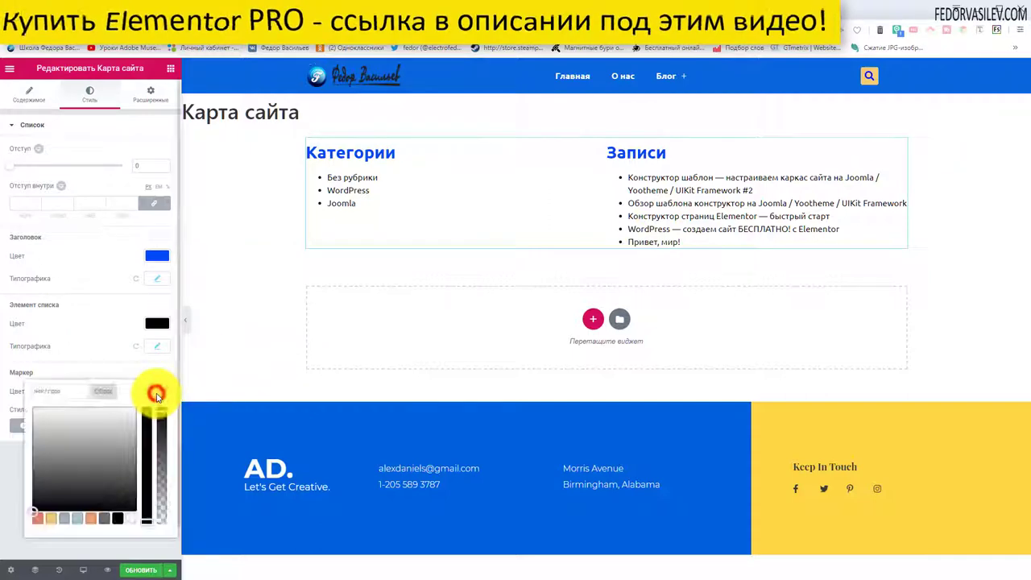
{"action": "left_click", "coordinate": [91, 518]}
{"action": "left_click", "coordinate": [105, 449]}
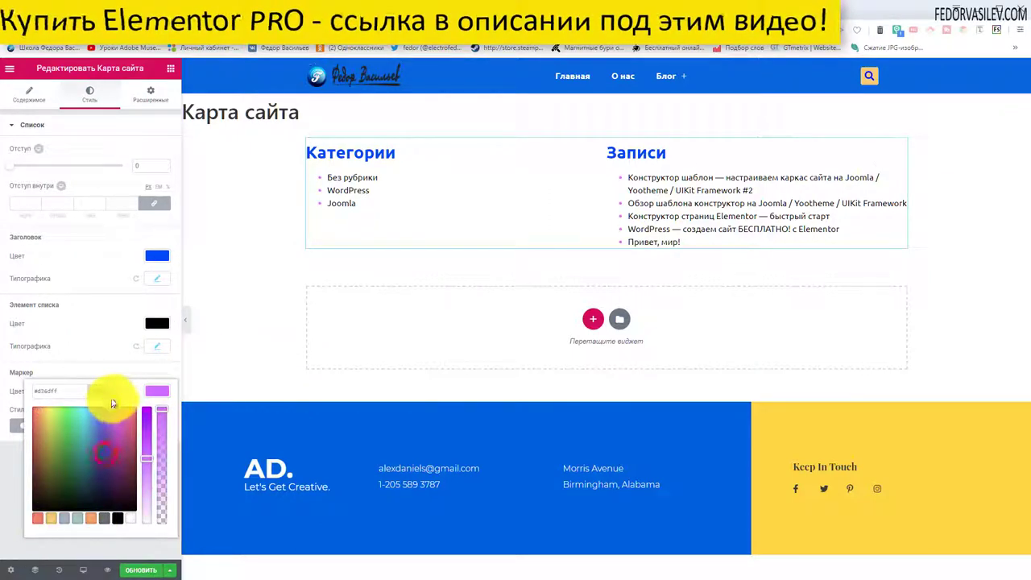
{"action": "left_click_drag", "start_coordinate": [146, 409], "coordinate": [99, 421]}
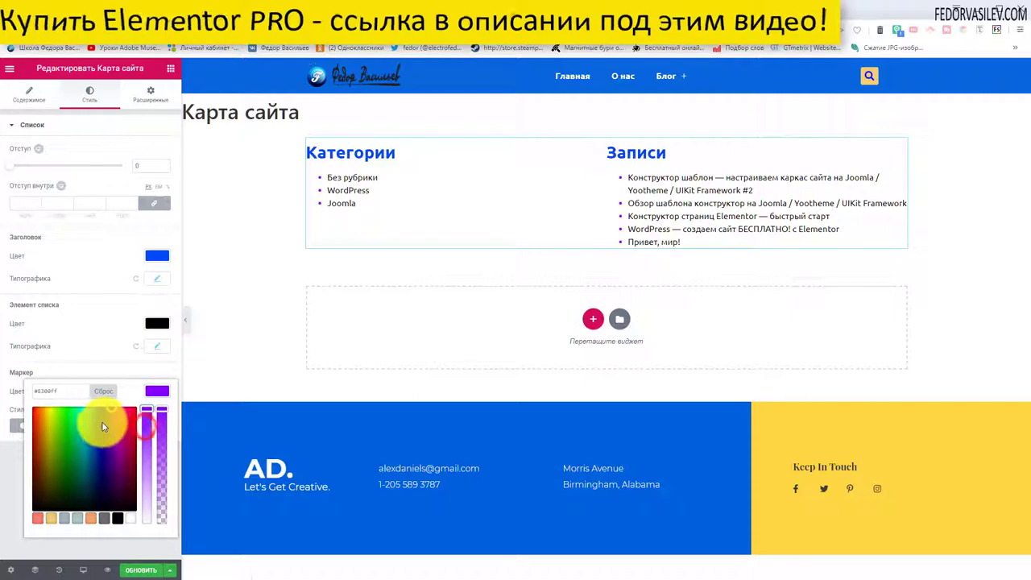
{"action": "left_click", "coordinate": [95, 367]}
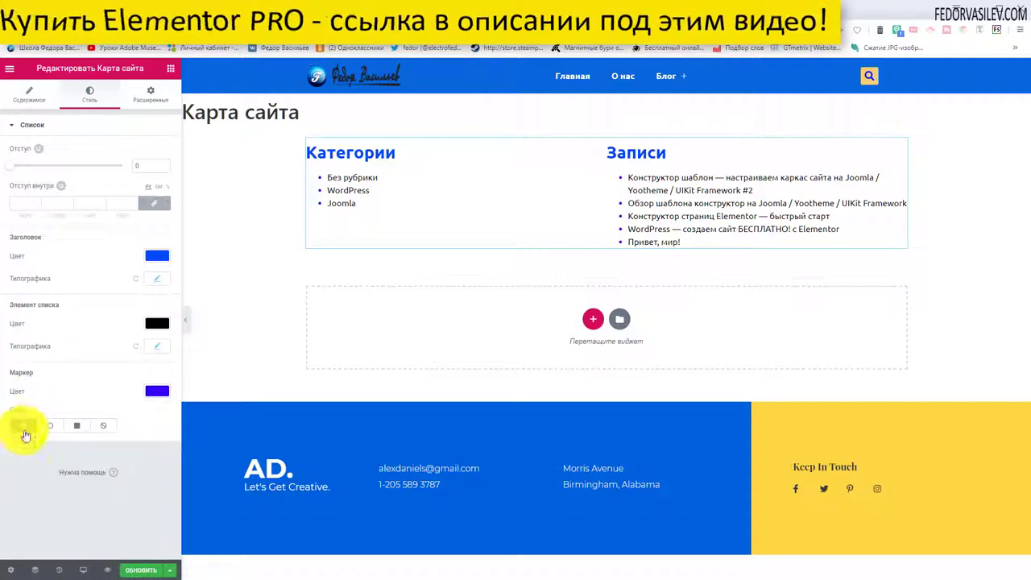
{"action": "left_click", "coordinate": [104, 425]}
{"action": "left_click", "coordinate": [21, 424]}
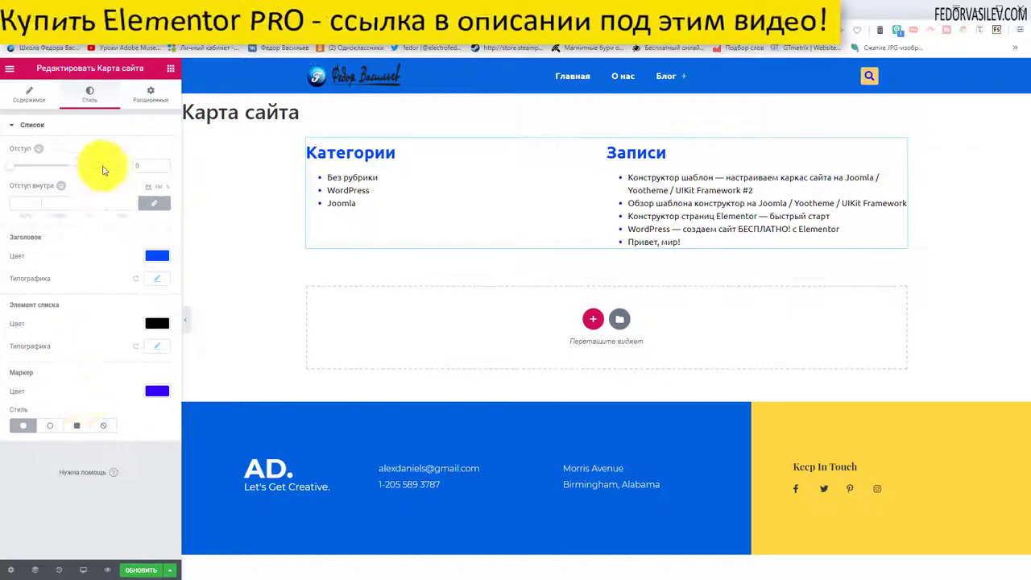
Step: Look over the sitemap widget's advanced settings and the site's Joomla category page, and return to the Elementor editor
{"action": "left_click", "coordinate": [148, 94]}
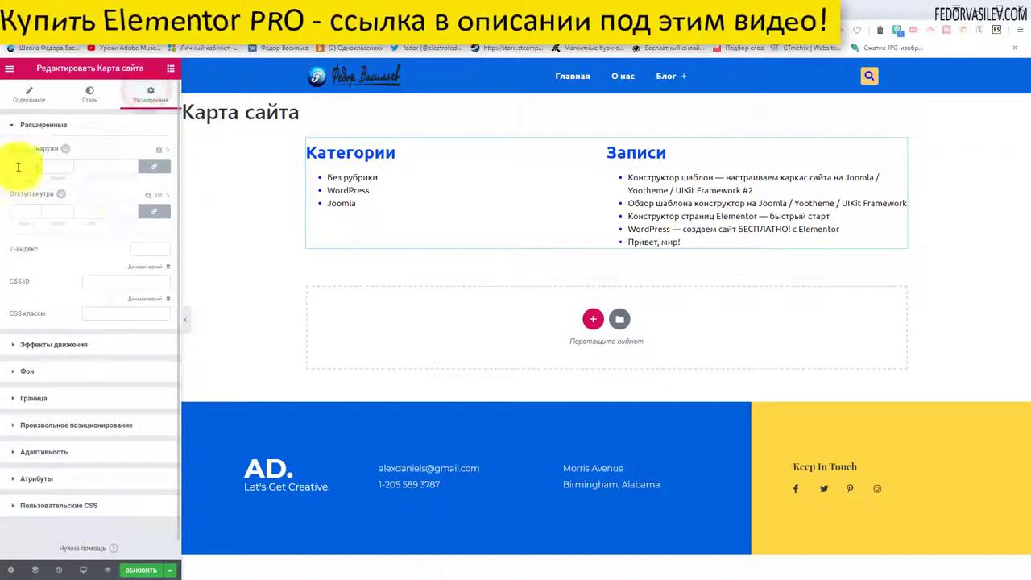
{"action": "left_click", "coordinate": [34, 125]}
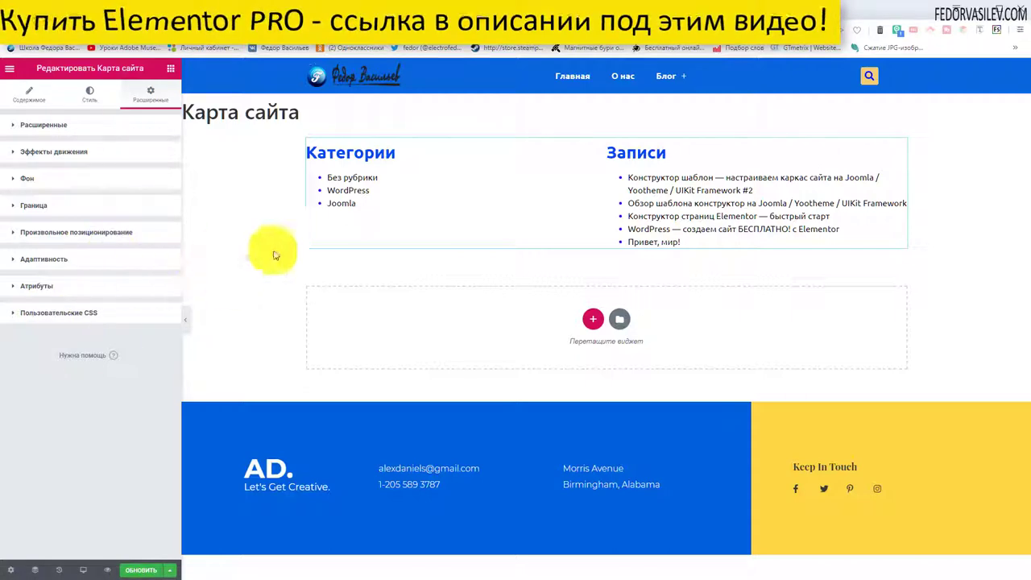
{"action": "left_click", "coordinate": [472, 12]}
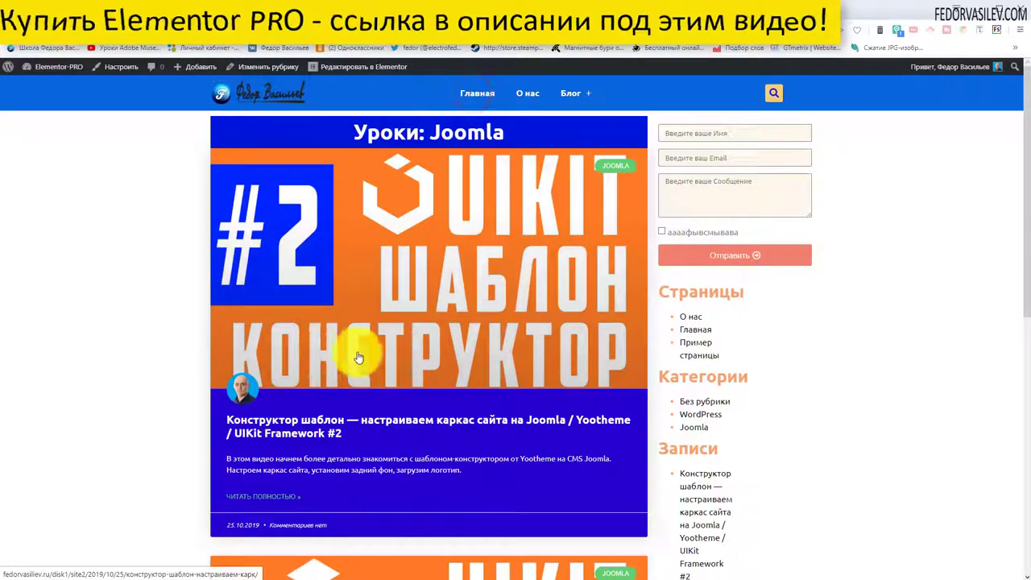
{"action": "left_click", "coordinate": [357, 350]}
{"action": "left_click", "coordinate": [419, 19]}
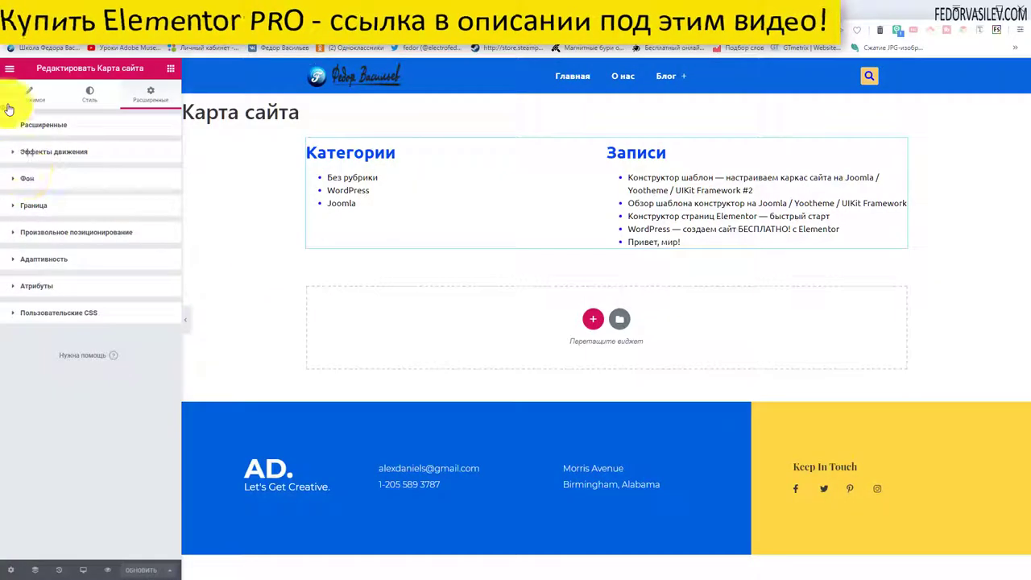
Step: Leave the Elementor editor for the WordPress dashboard and open the site's menu settings
{"action": "left_click", "coordinate": [10, 67]}
{"action": "left_click", "coordinate": [51, 355]}
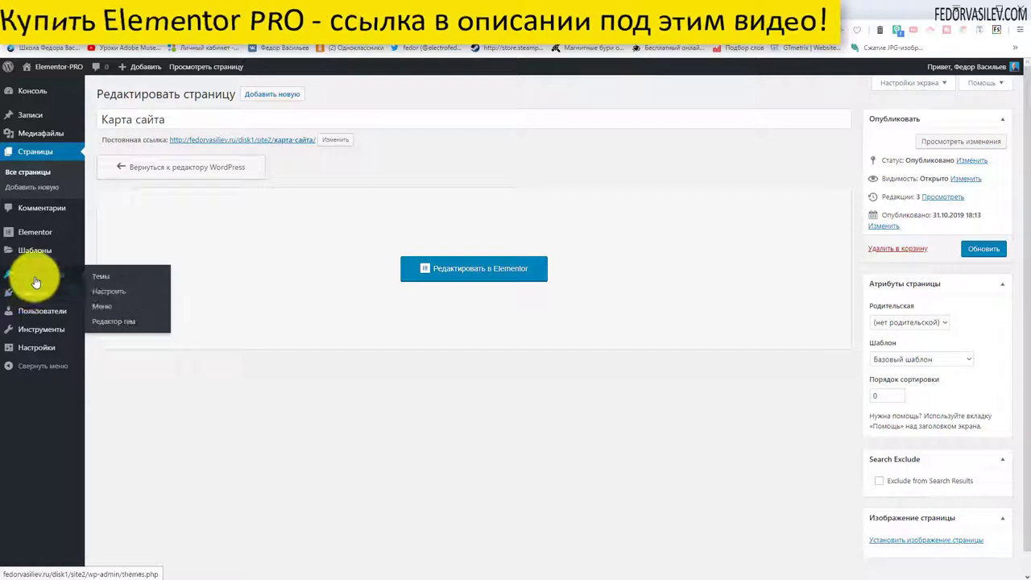
{"action": "left_click", "coordinate": [112, 306]}
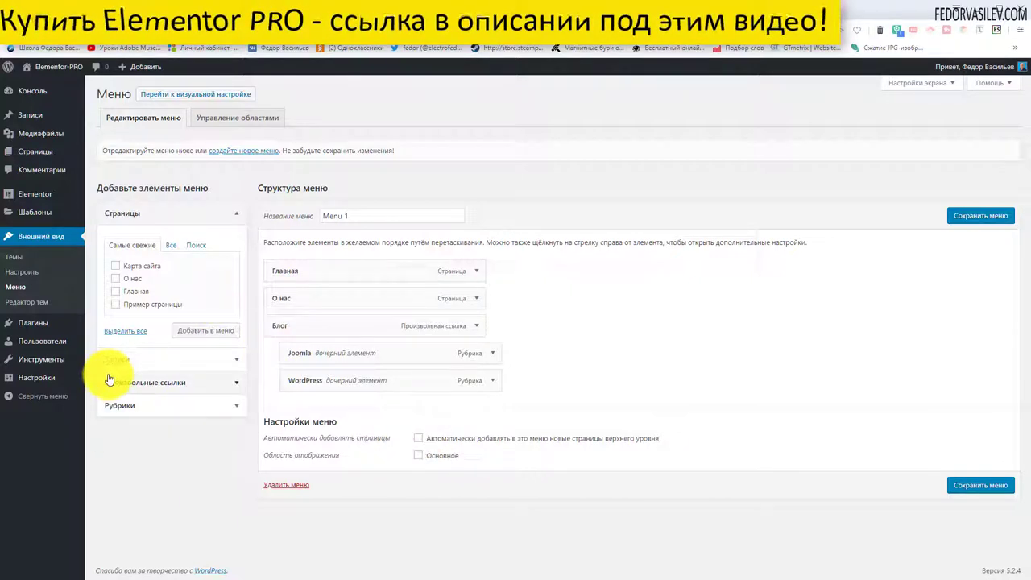
Step: Add the Карта сайта page to Menu 1 and save the menu
{"action": "left_click", "coordinate": [116, 265]}
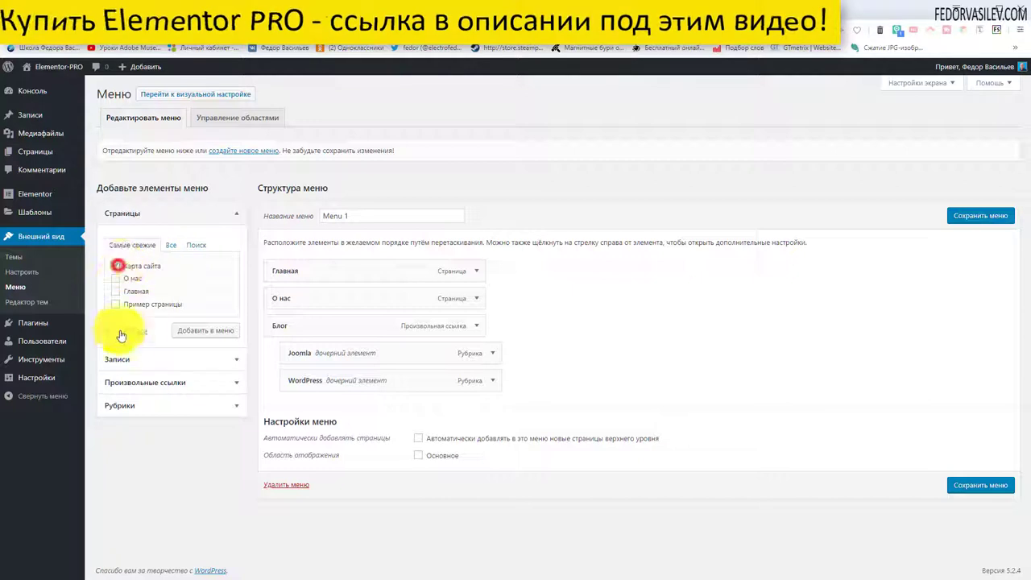
{"action": "left_click", "coordinate": [206, 330]}
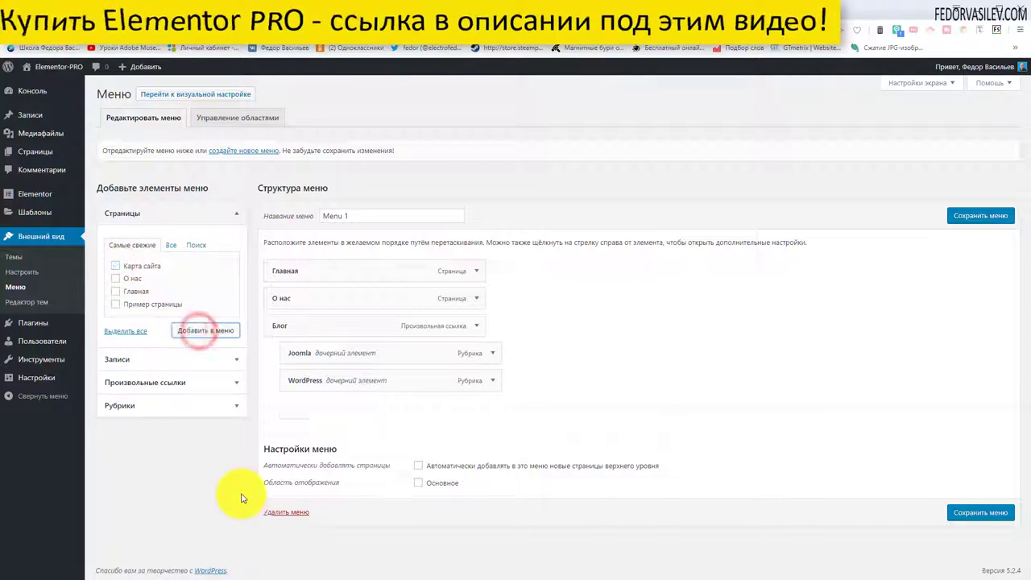
{"action": "left_click", "coordinate": [976, 216]}
Step: View the live site and check the Карта сайта page through its navigation menu item
{"action": "left_click", "coordinate": [25, 67]}
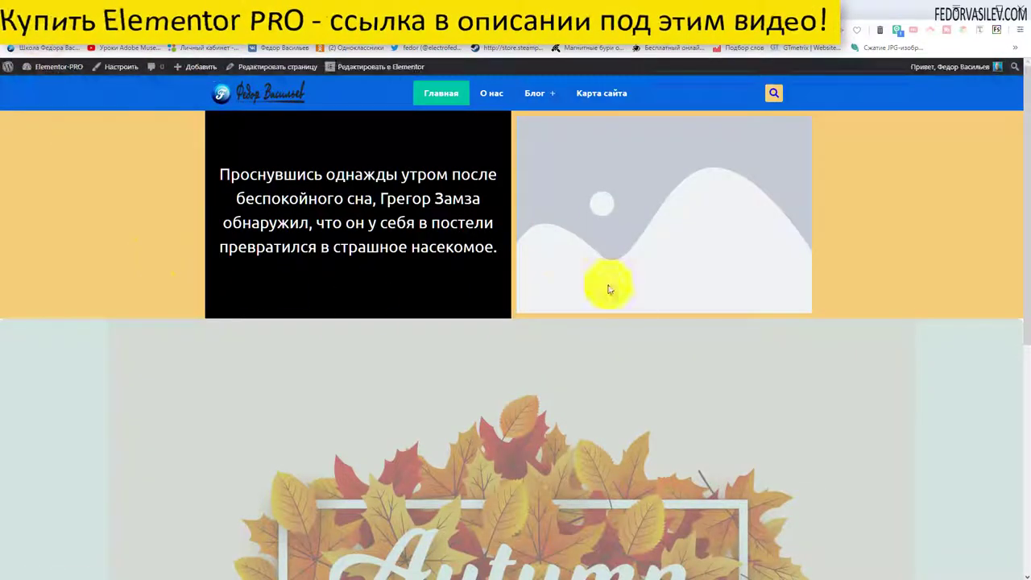
{"action": "left_click", "coordinate": [597, 96]}
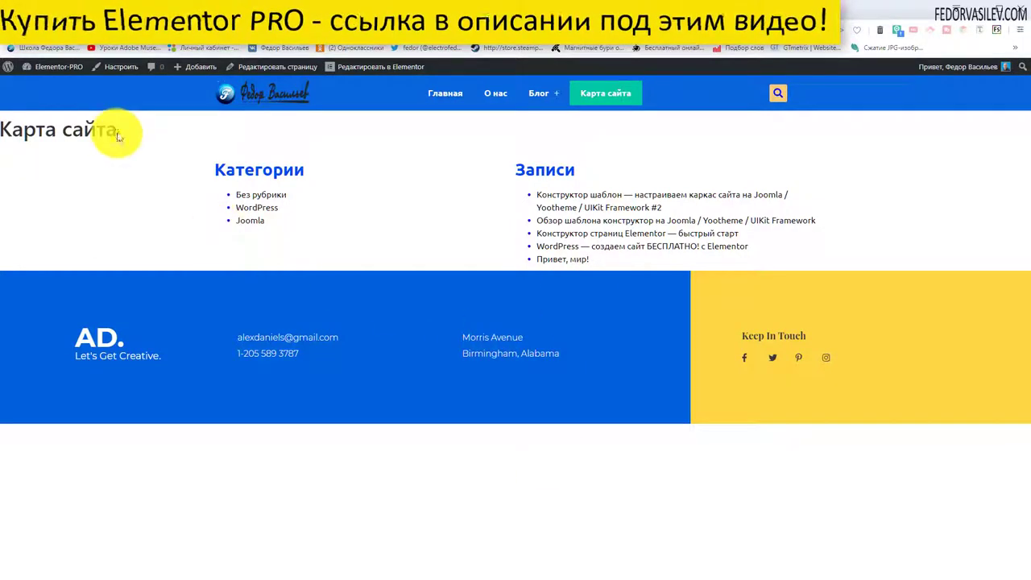
{"action": "left_click_drag", "start_coordinate": [117, 131], "coordinate": [16, 133]}
{"action": "left_click", "coordinate": [408, 223]}
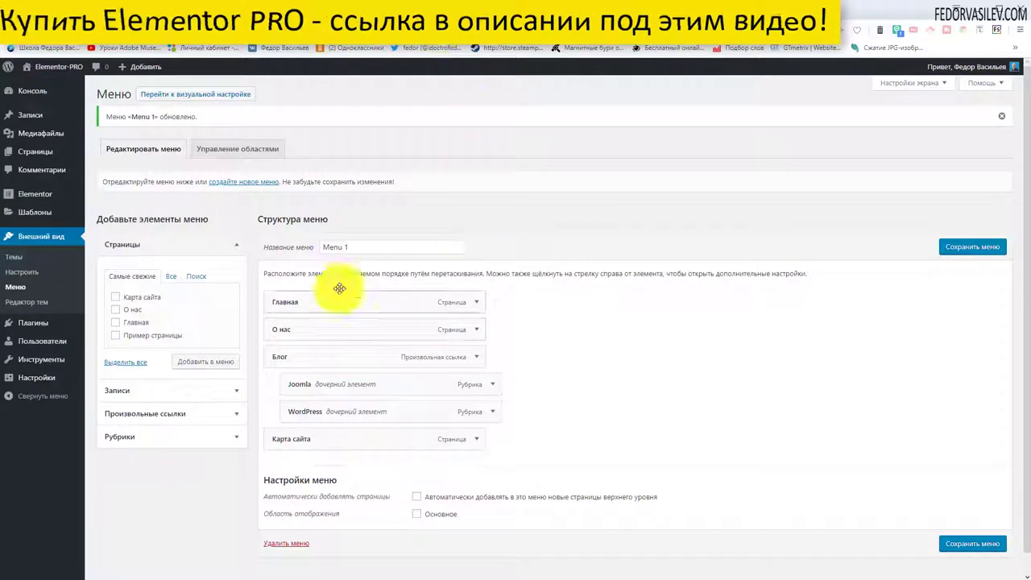
Step: Open the Карта сайта page from the WordPress pages list in the Elementor editor
{"action": "mouse_move", "coordinate": [44, 153]}
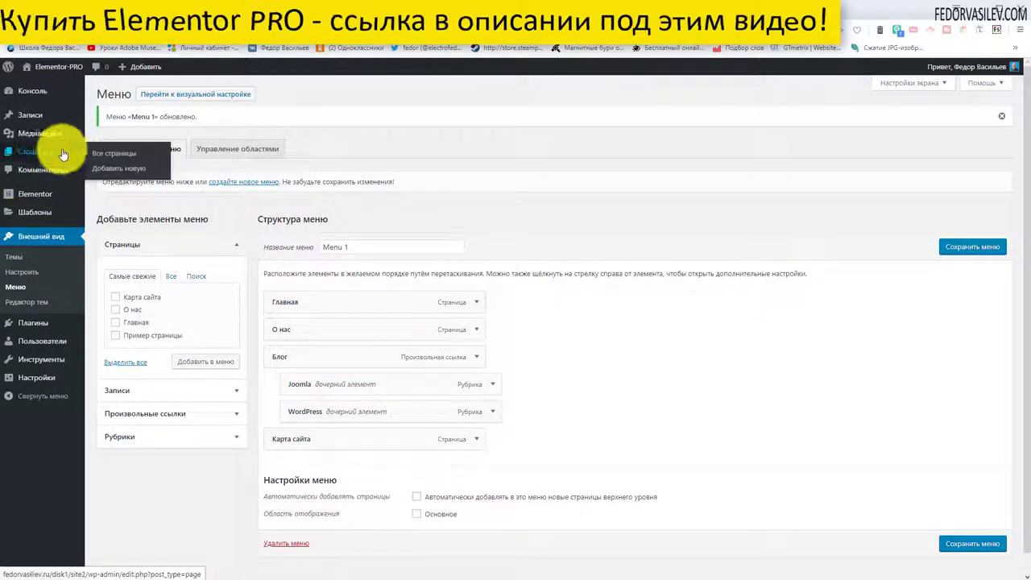
{"action": "left_click", "coordinate": [49, 153]}
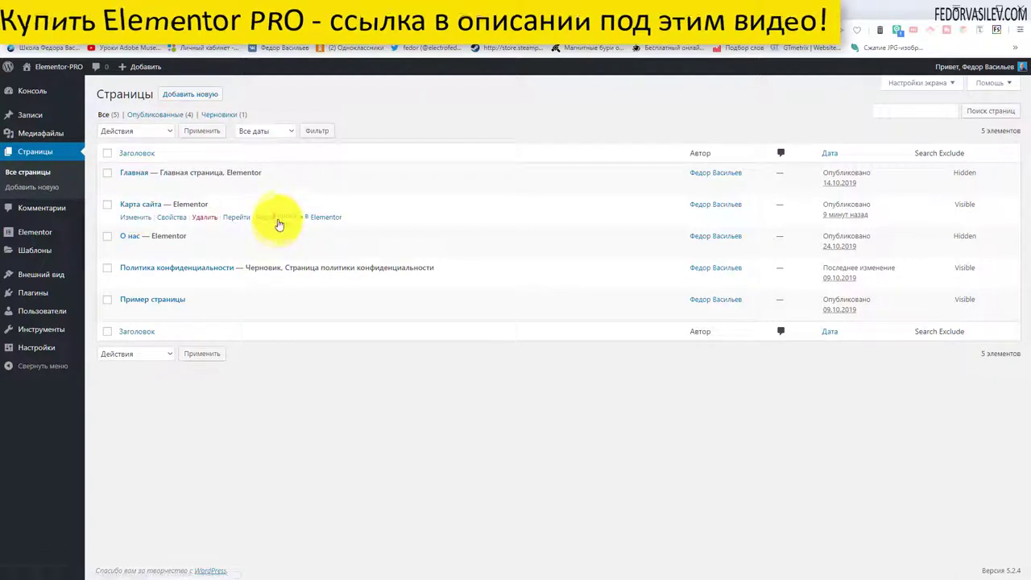
{"action": "left_click", "coordinate": [277, 218]}
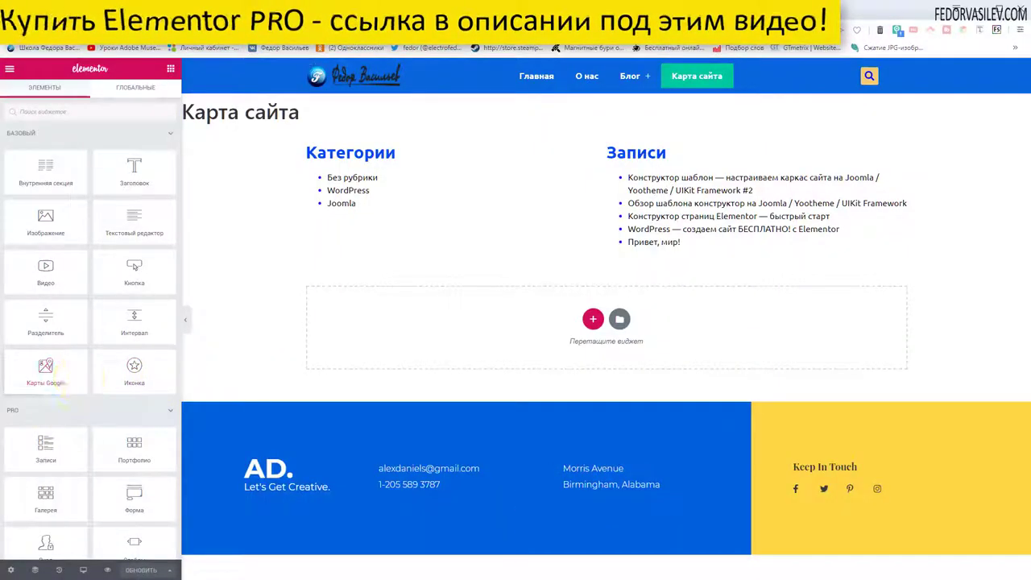
Step: Hide the page title of Карта сайта in the page settings
{"action": "left_click", "coordinate": [8, 571]}
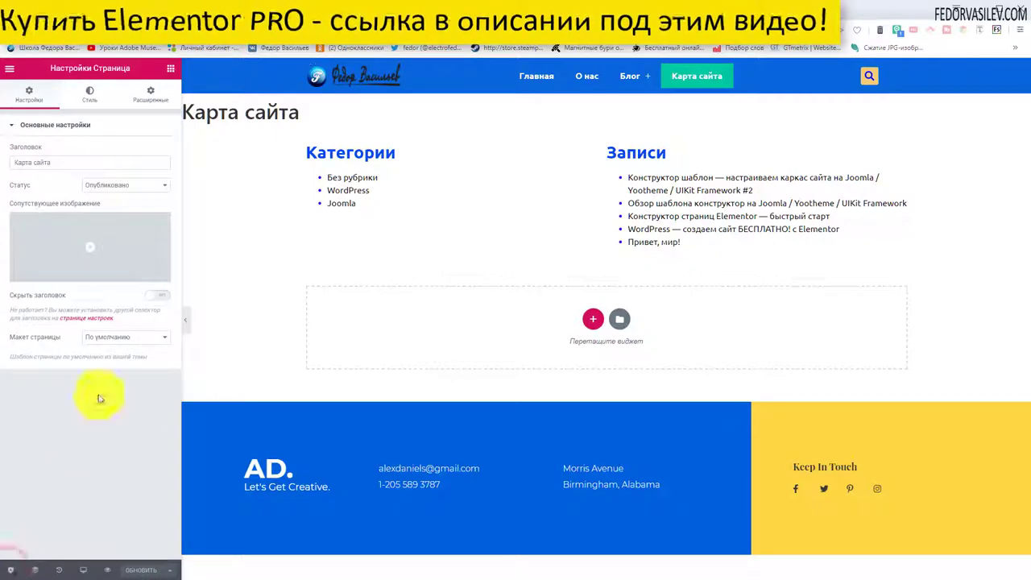
{"action": "left_click", "coordinate": [161, 296]}
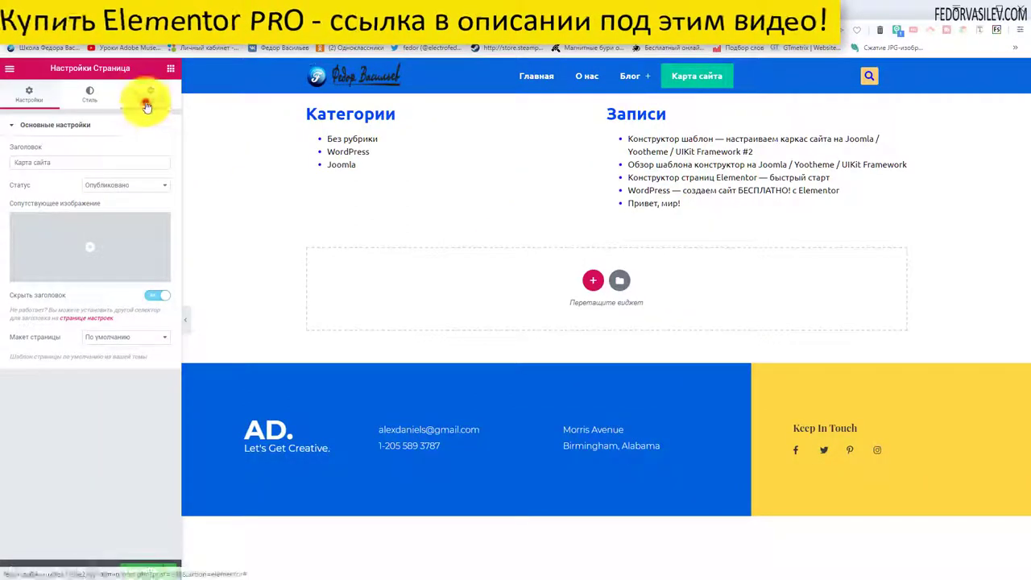
{"action": "left_click", "coordinate": [147, 103]}
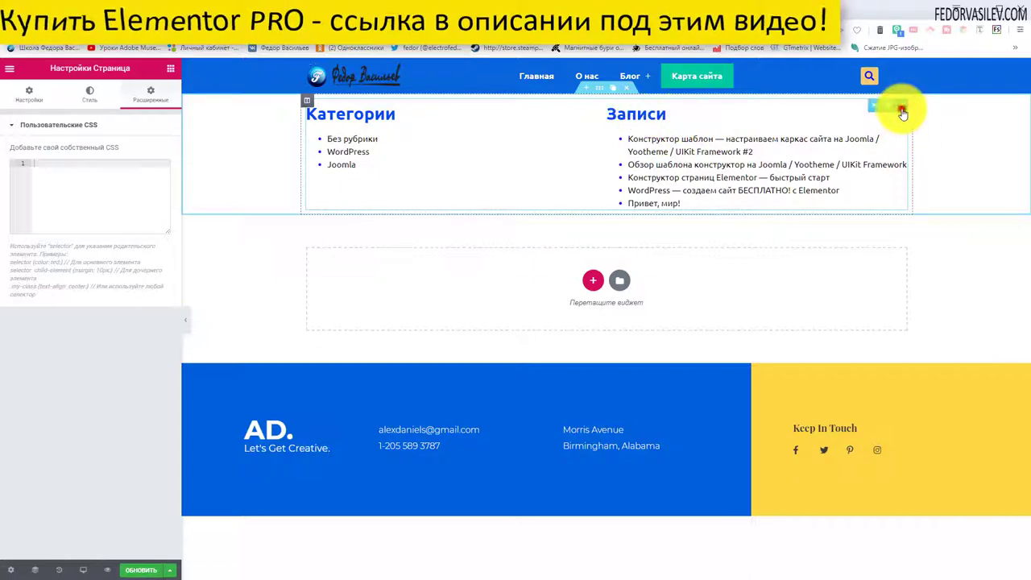
Step: Unlink the sitemap widget's outer margins and set the top and bottom margins to 50 px
{"action": "left_click", "coordinate": [902, 109]}
{"action": "left_click", "coordinate": [149, 94]}
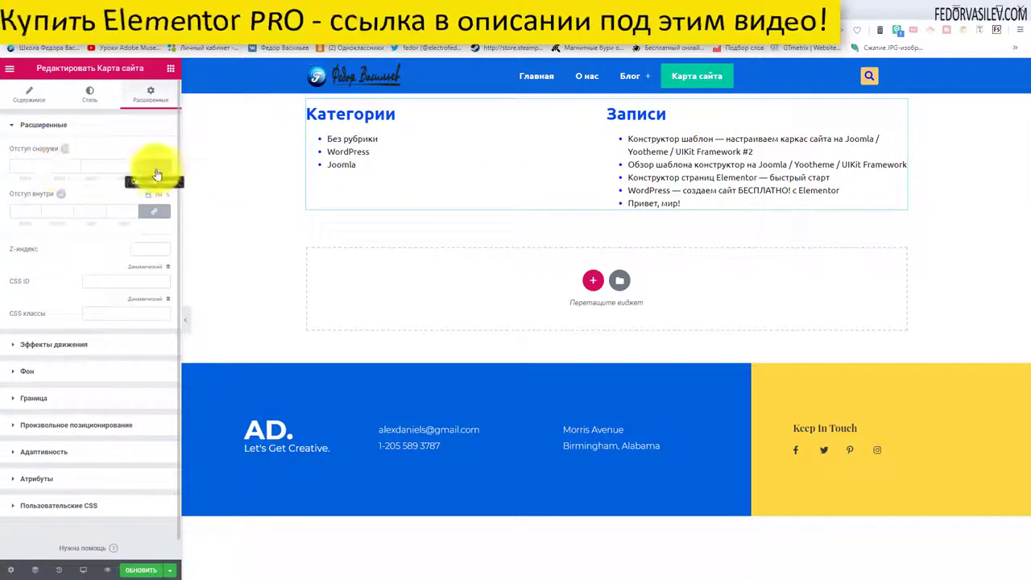
{"action": "left_click", "coordinate": [155, 167]}
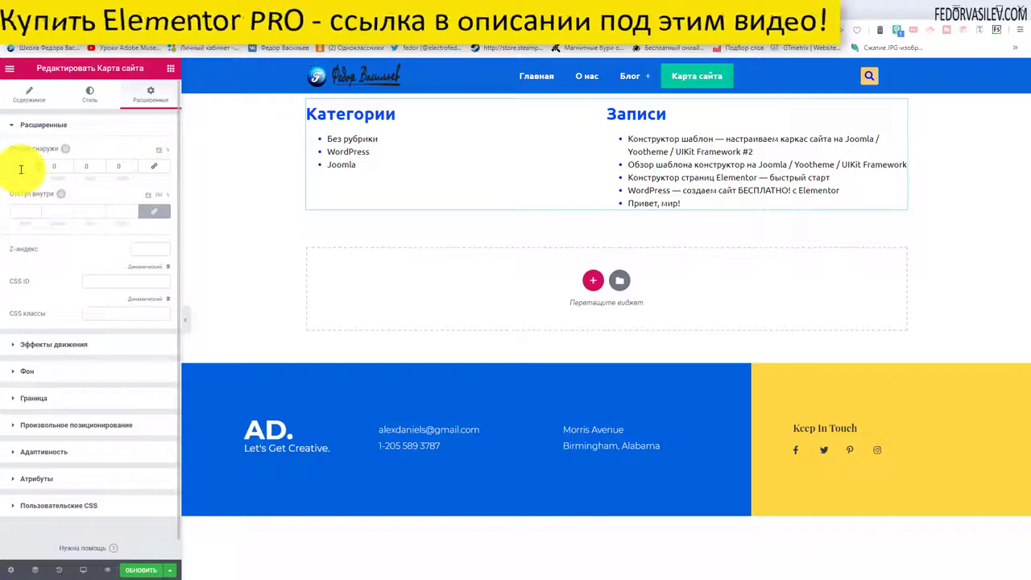
{"action": "type", "text": "50"}
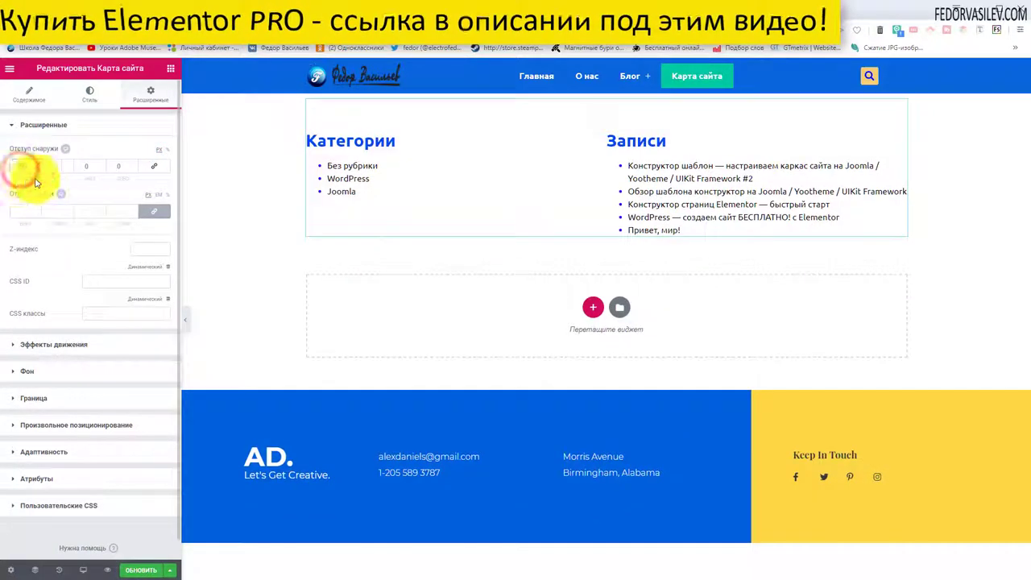
{"action": "left_click", "coordinate": [86, 165]}
{"action": "type", "text": "50"}
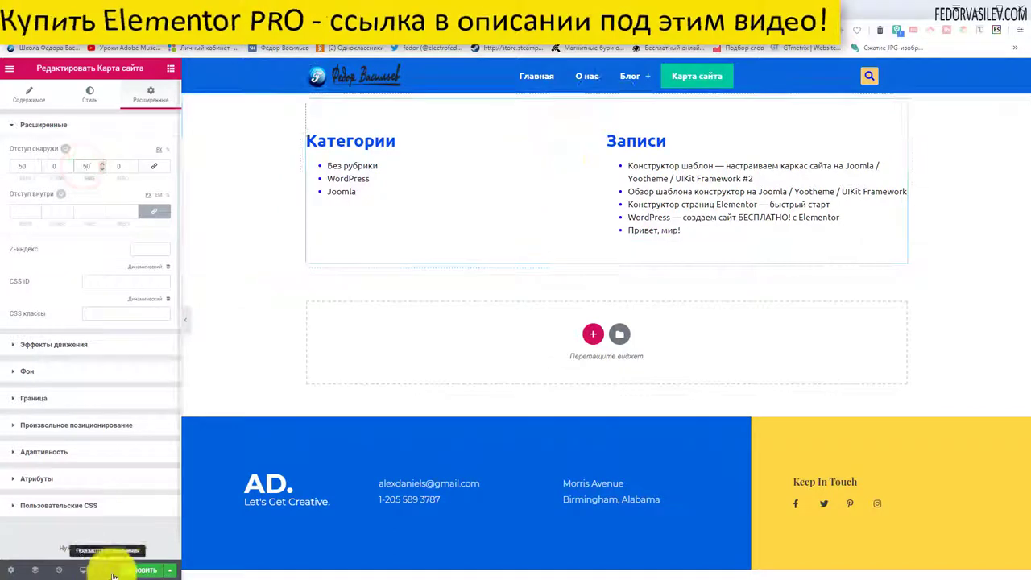
Step: Preview the Карта сайта page and check its link to the post "Конструктор страниц Elementor — быстрый старт", returning to the sitemap
{"action": "left_click", "coordinate": [107, 569]}
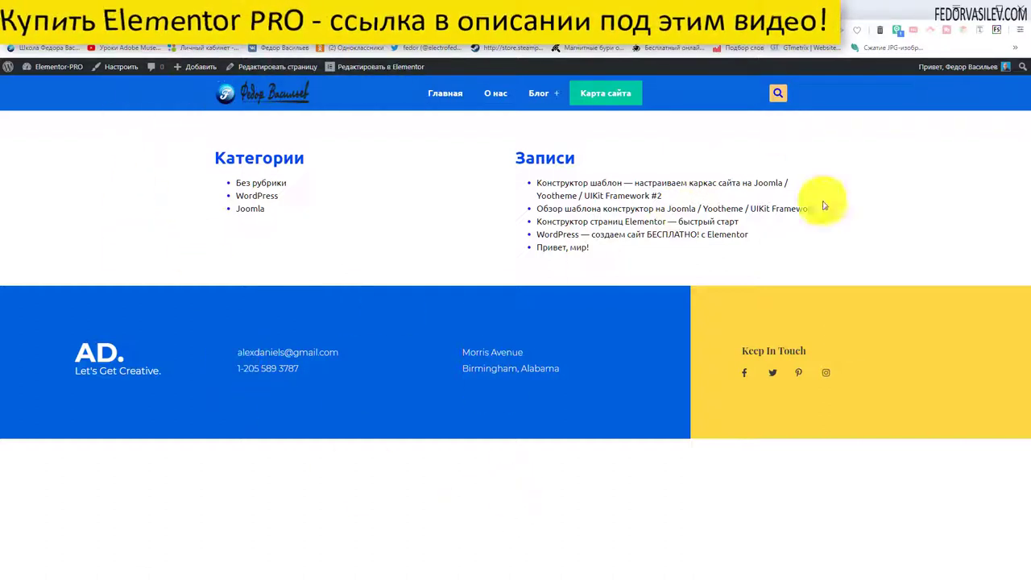
{"action": "left_click", "coordinate": [644, 222]}
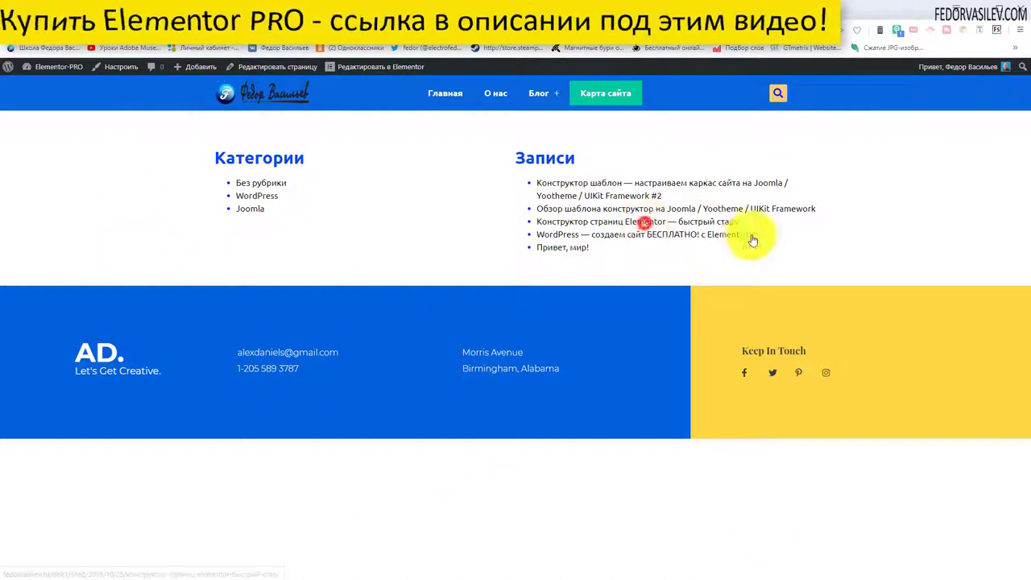
{"action": "scroll", "coordinate": [425, 345], "scroll_direction": "down", "scroll_amount": 1}
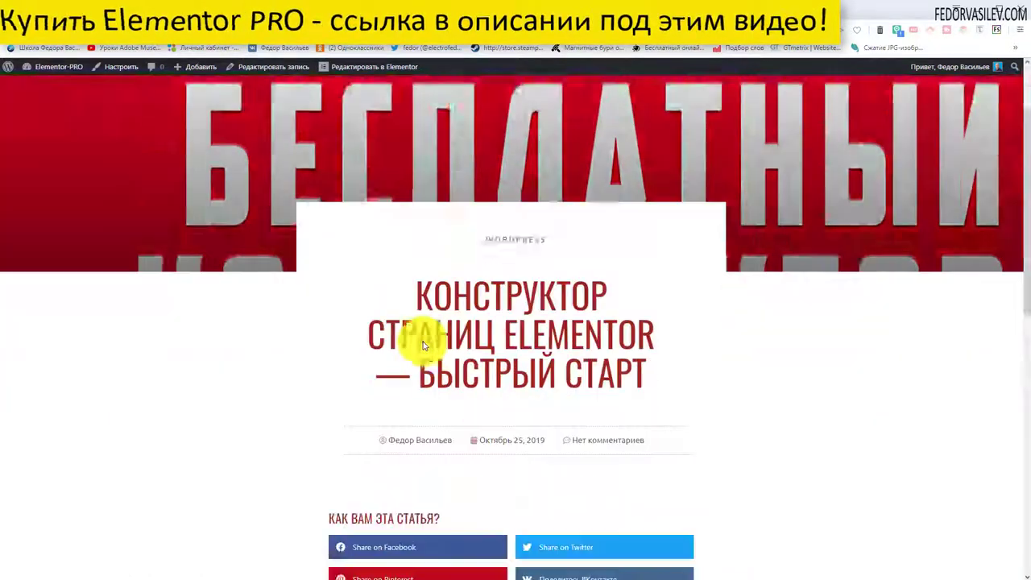
{"action": "scroll", "coordinate": [424, 344], "scroll_direction": "down", "scroll_amount": 6}
{"action": "scroll", "coordinate": [380, 327], "scroll_direction": "up", "scroll_amount": 8}
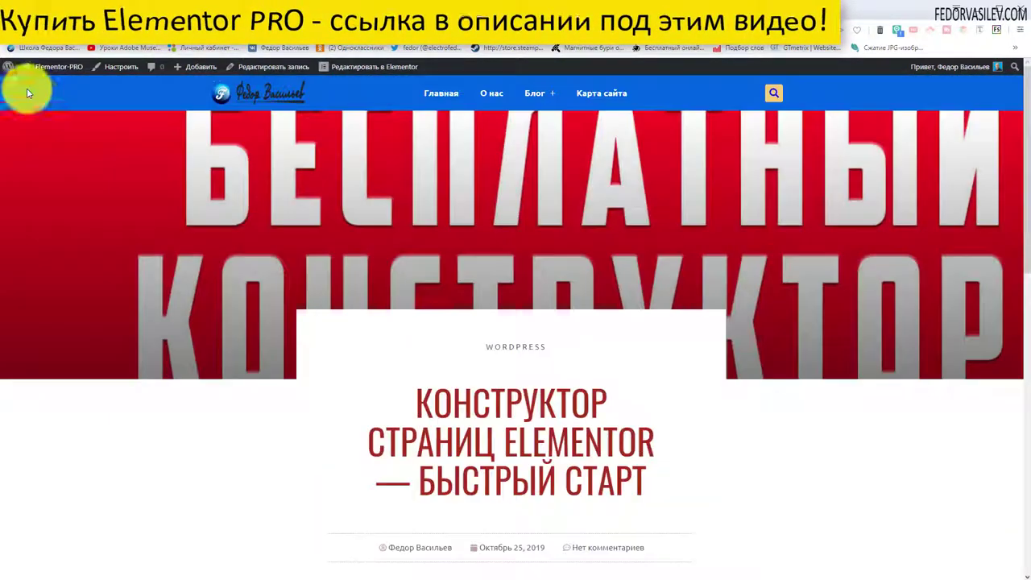
{"action": "key", "text": "alt+Left"}
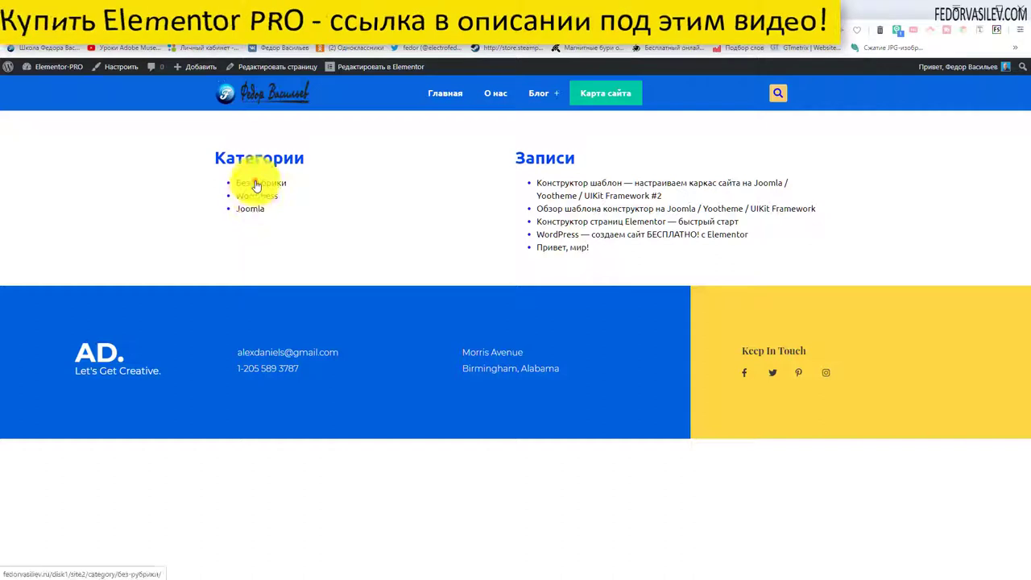
Step: Check the sitemap's links to the Без рубрики and WordPress category pages, returning to the sitemap
{"action": "left_click", "coordinate": [254, 184]}
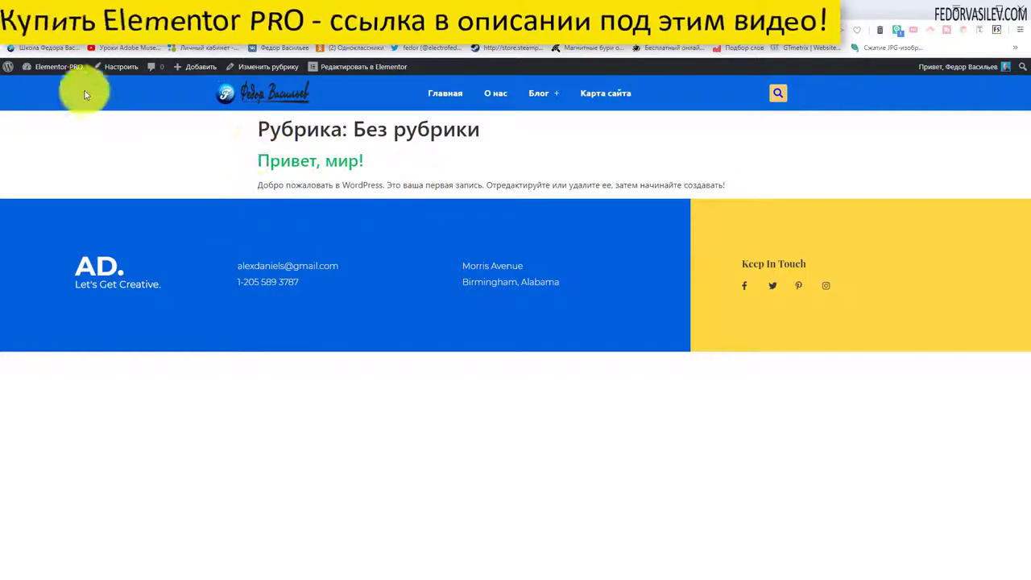
{"action": "key", "text": "alt+Left"}
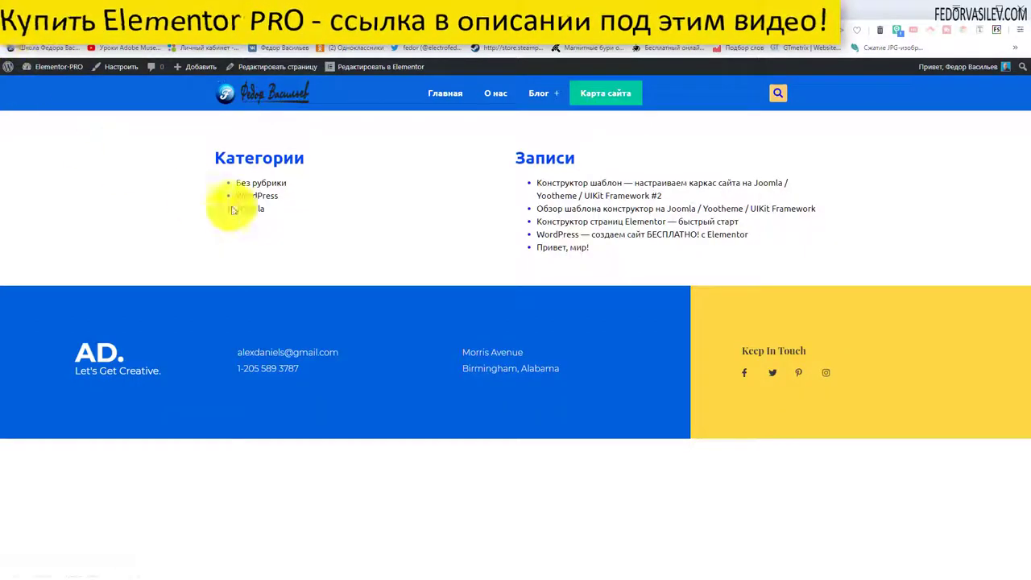
{"action": "left_click", "coordinate": [257, 195]}
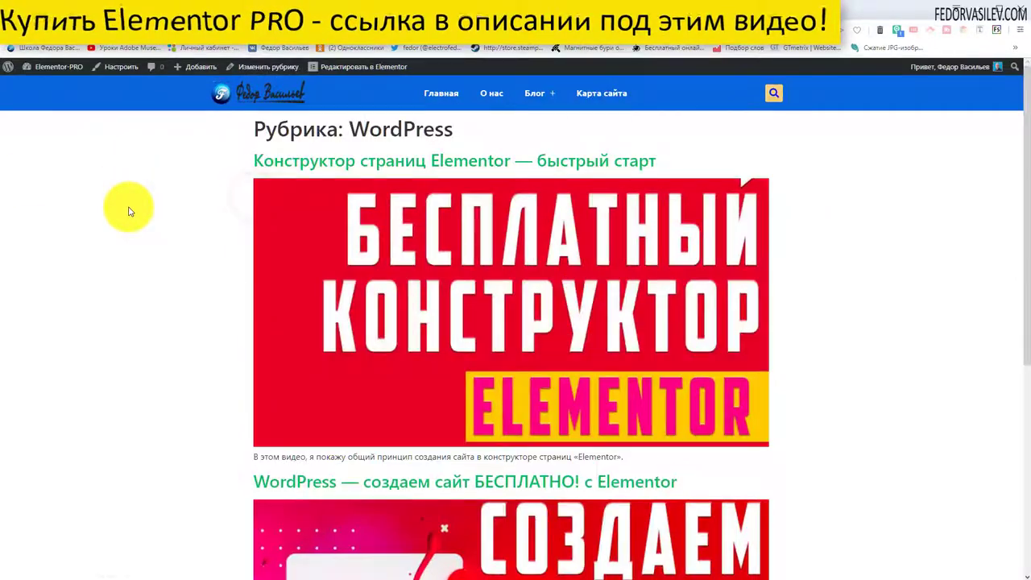
{"action": "scroll", "coordinate": [269, 247], "scroll_direction": "down", "scroll_amount": 5}
{"action": "scroll", "coordinate": [269, 247], "scroll_direction": "up", "scroll_amount": 5}
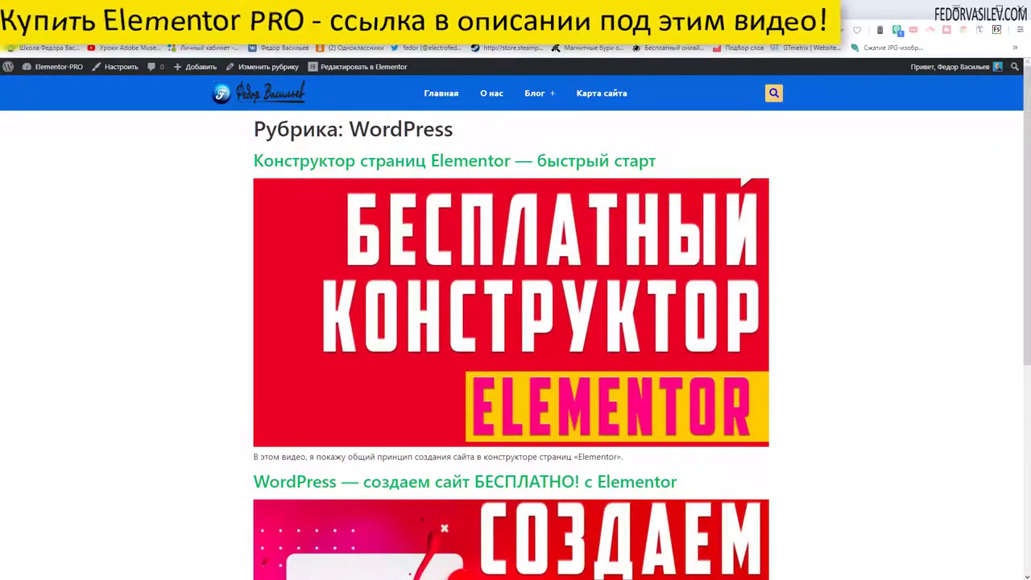
{"action": "key", "text": "alt+Left"}
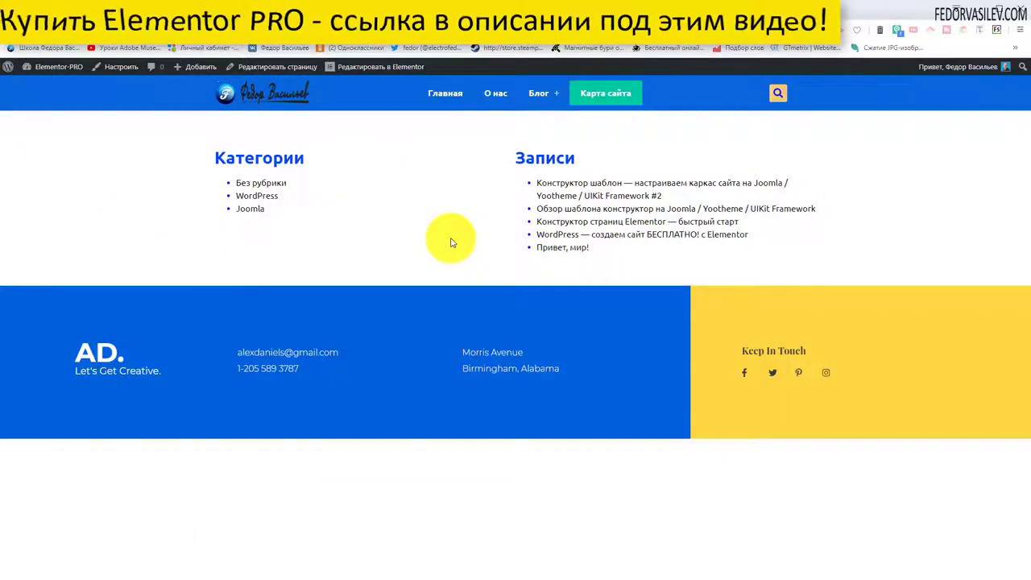